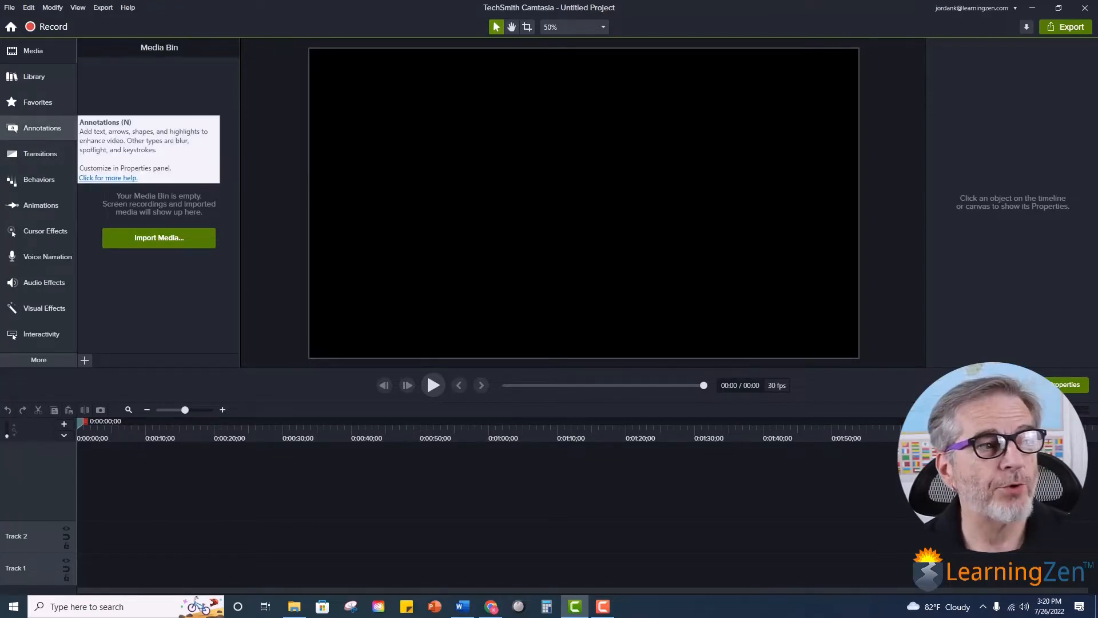
- Add a solid white rectangle shape to Track 1 at the start of the timeline
left_click(41, 128)
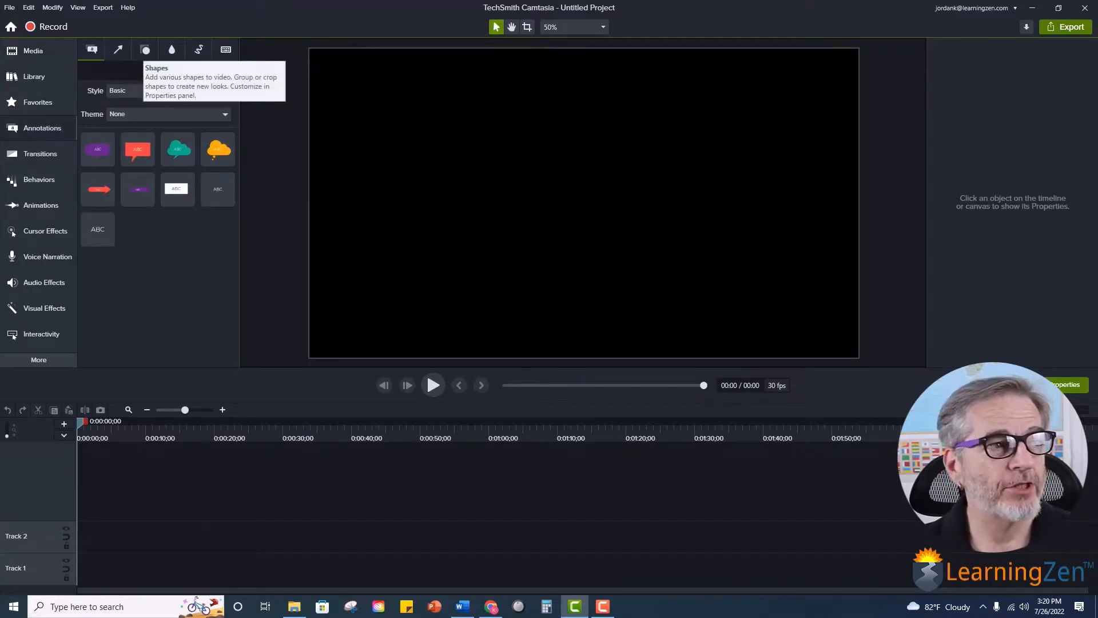
left_click(145, 49)
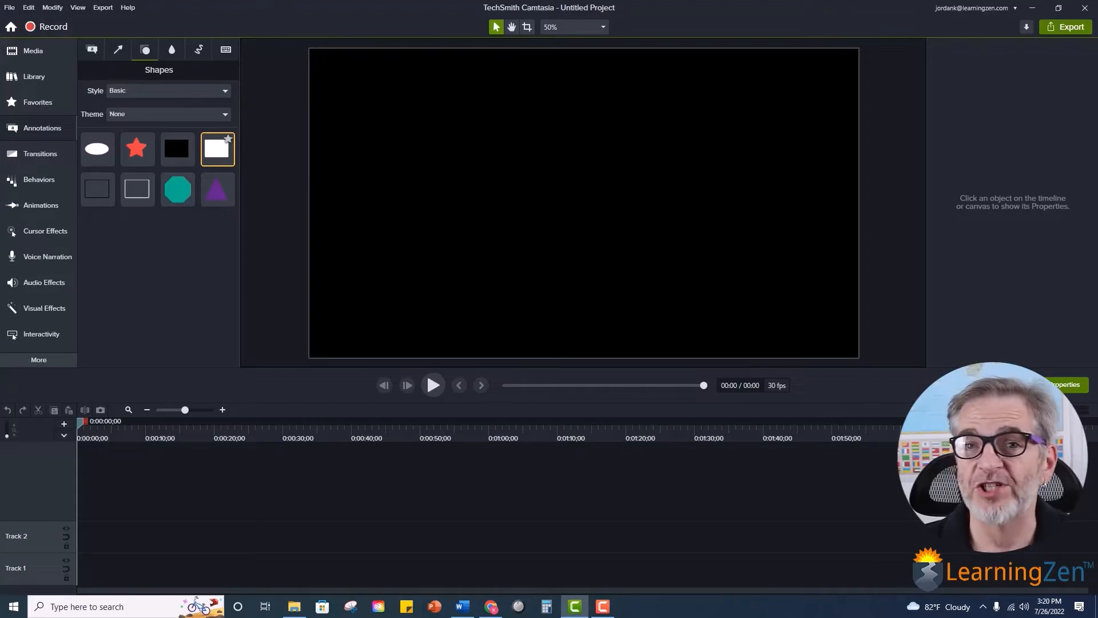
left_click_drag(217, 150, 95, 566)
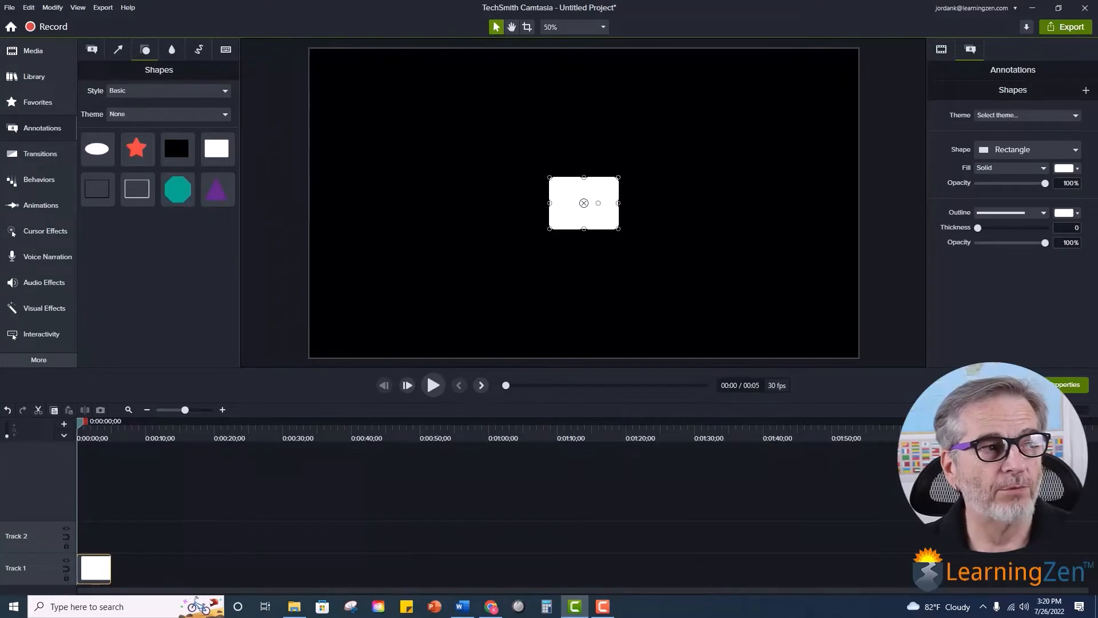
- Add two plain text callouts without a background, one on Track 2 and one on Track 3
left_click(91, 49)
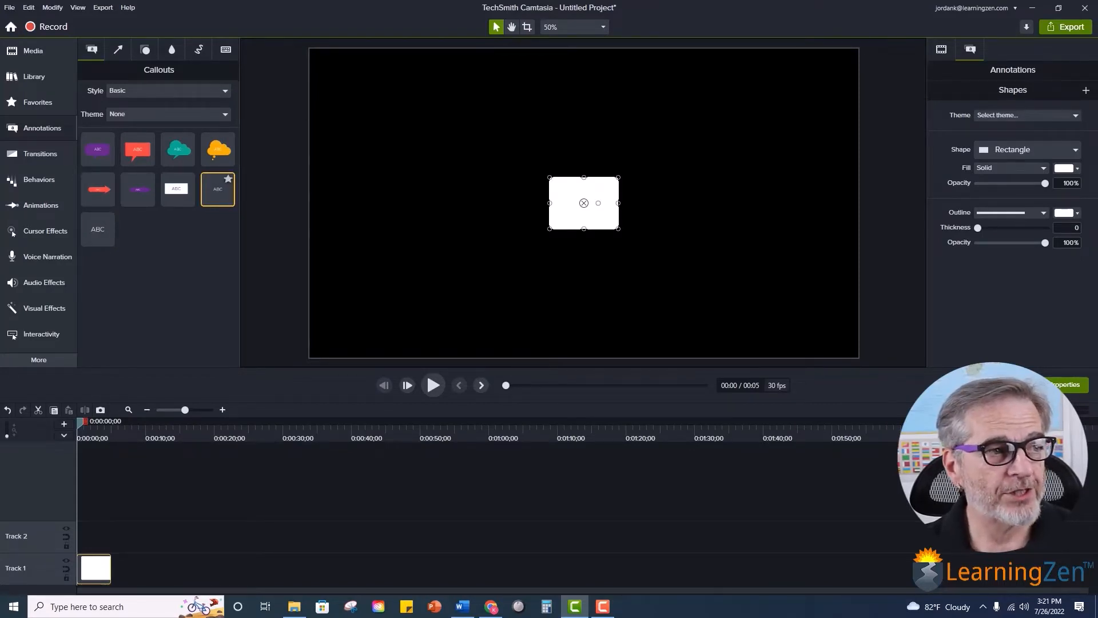
left_click_drag(218, 189, 583, 203)
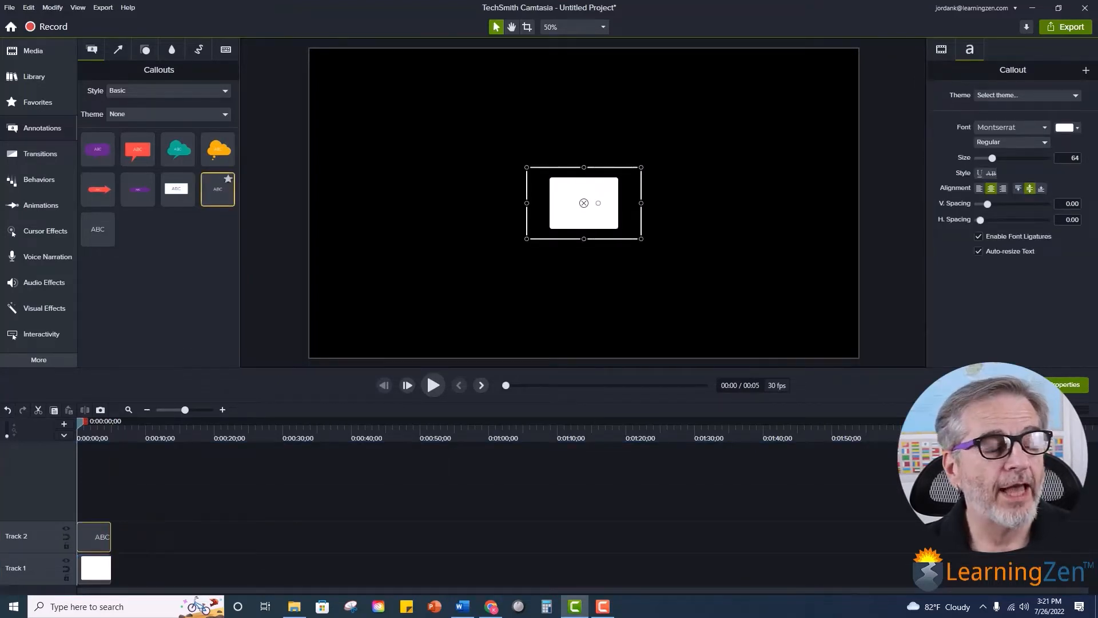
left_click_drag(218, 188, 95, 505)
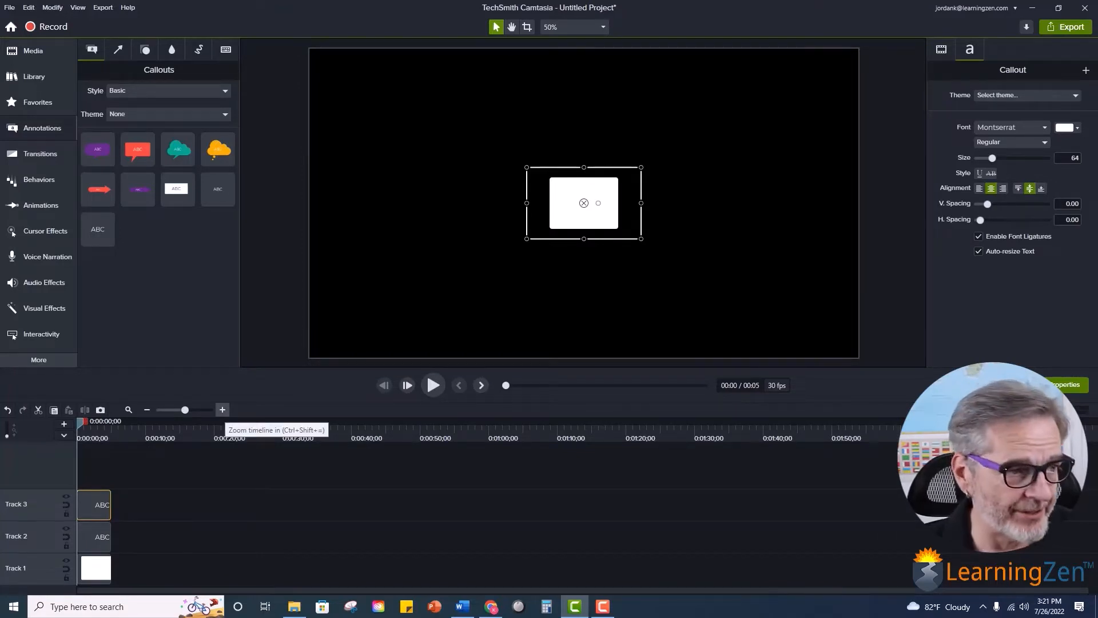
- Extend the shape and both text clips together to a duration of about 7.7 seconds
left_click(223, 410)
left_click(223, 409)
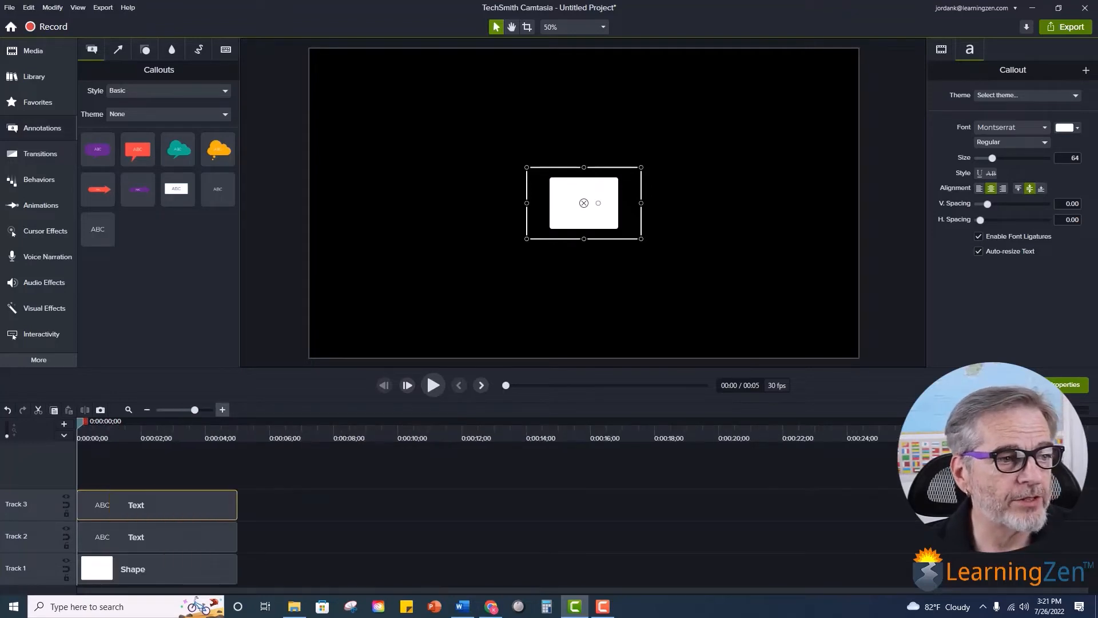
left_click(222, 409)
left_click(115, 570)
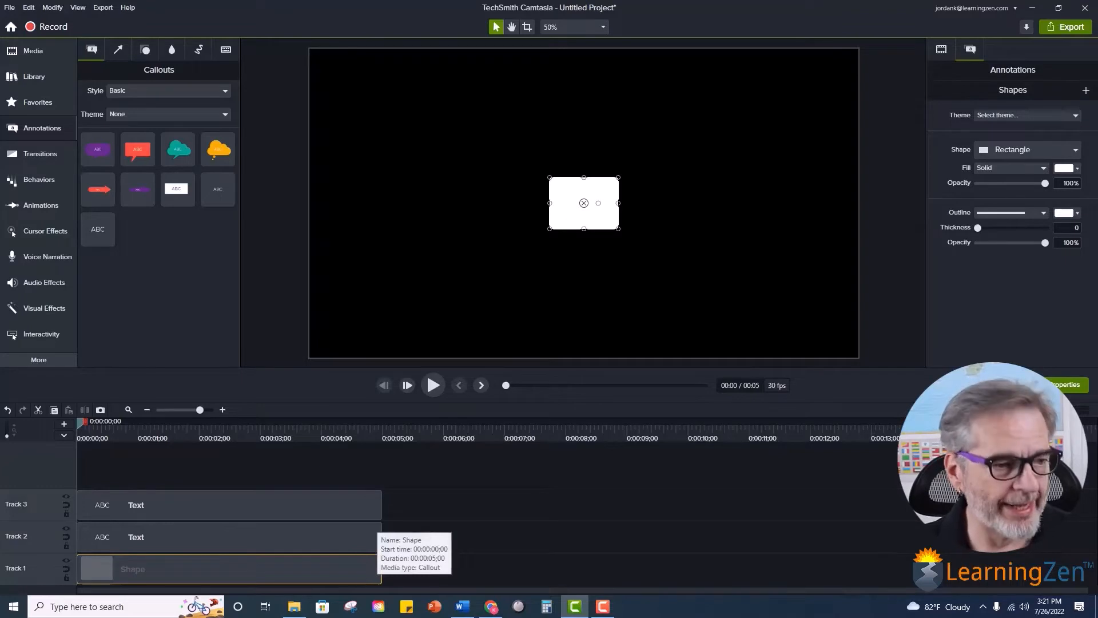
left_click(371, 537, "ctrl")
left_click(370, 506, "ctrl")
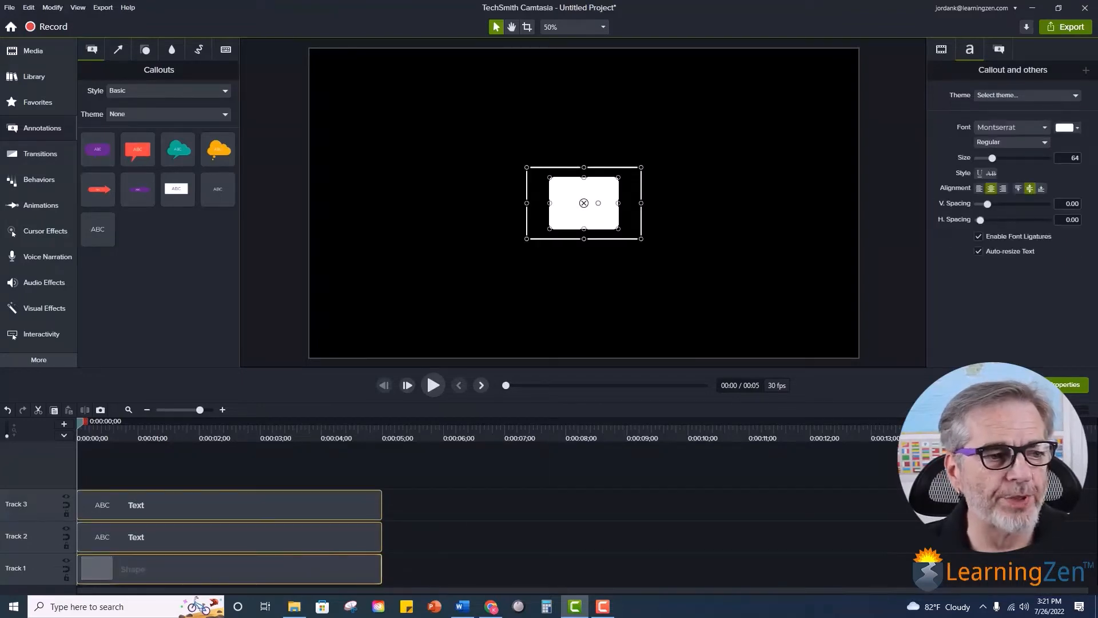
left_click_drag(381, 572, 548, 572)
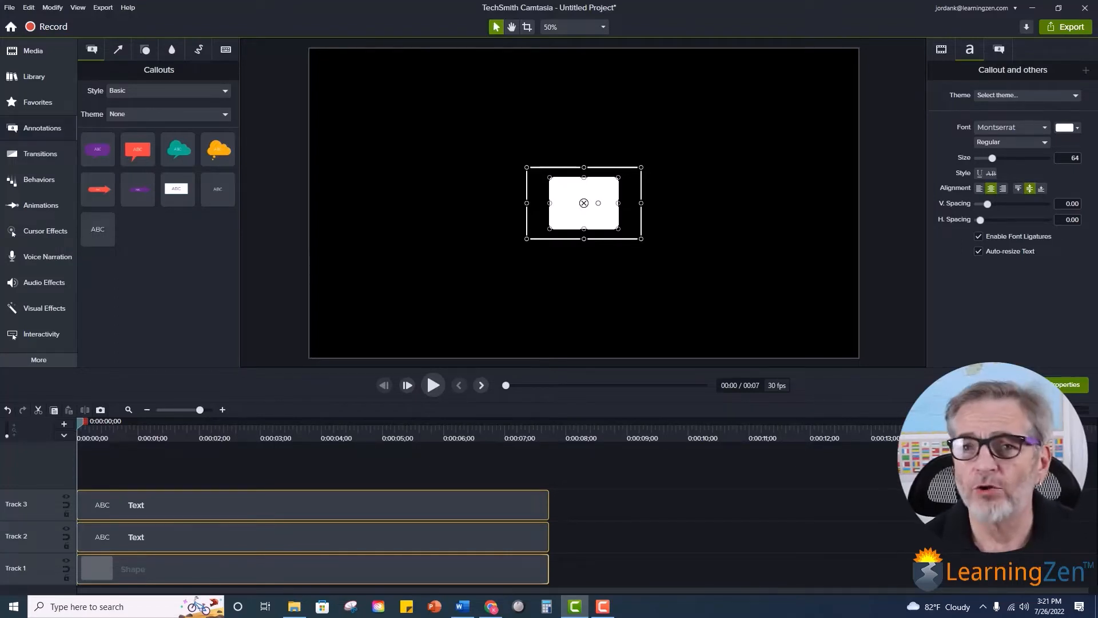
left_click(600, 537)
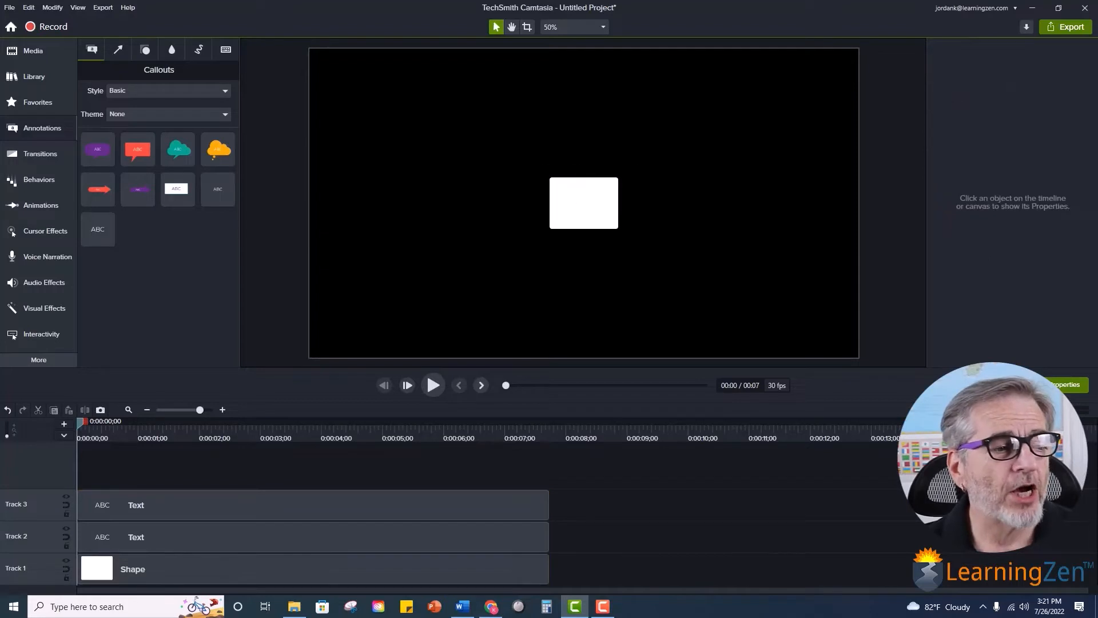
- Lock Tracks 2 and 3, and place the white rectangle as a wide banner in the canvas's lower-left corner
left_click(367, 569)
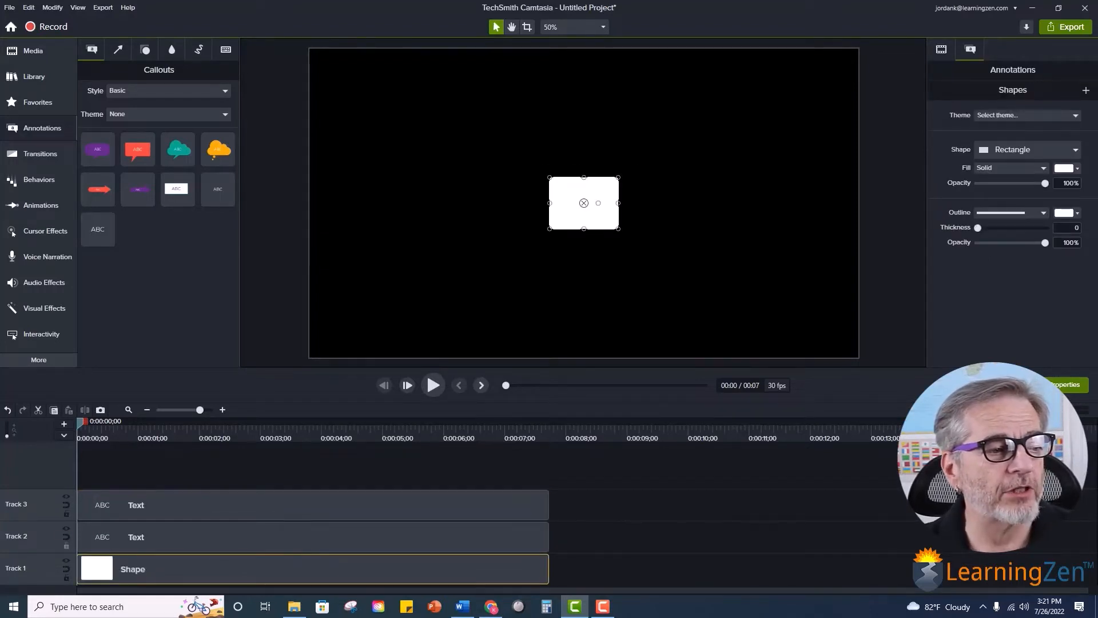
left_click(66, 546)
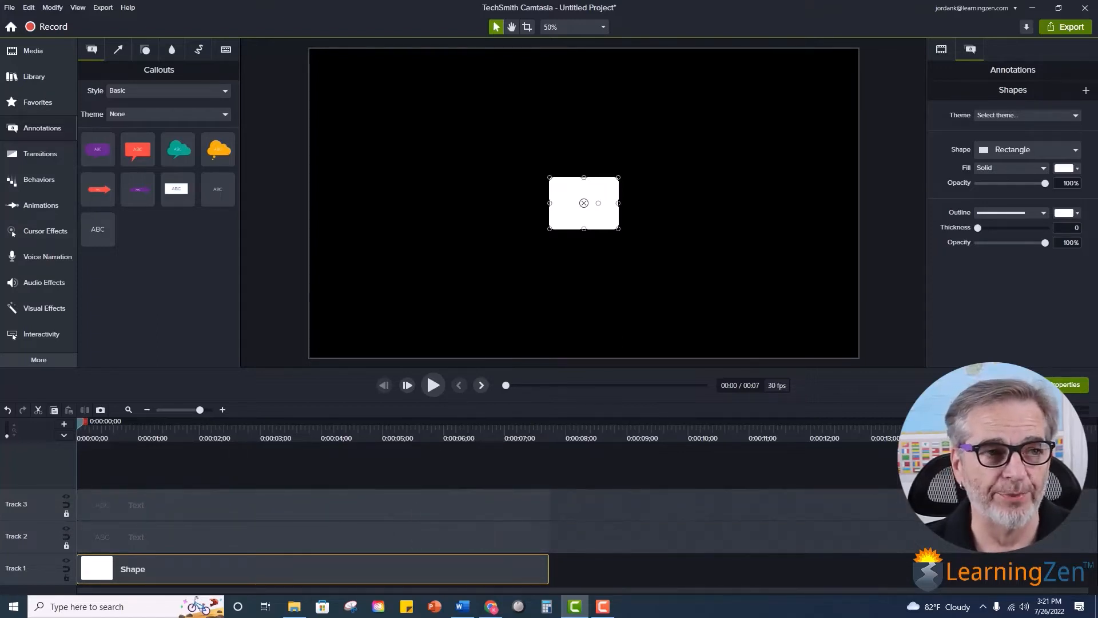
left_click_drag(584, 203, 532, 324)
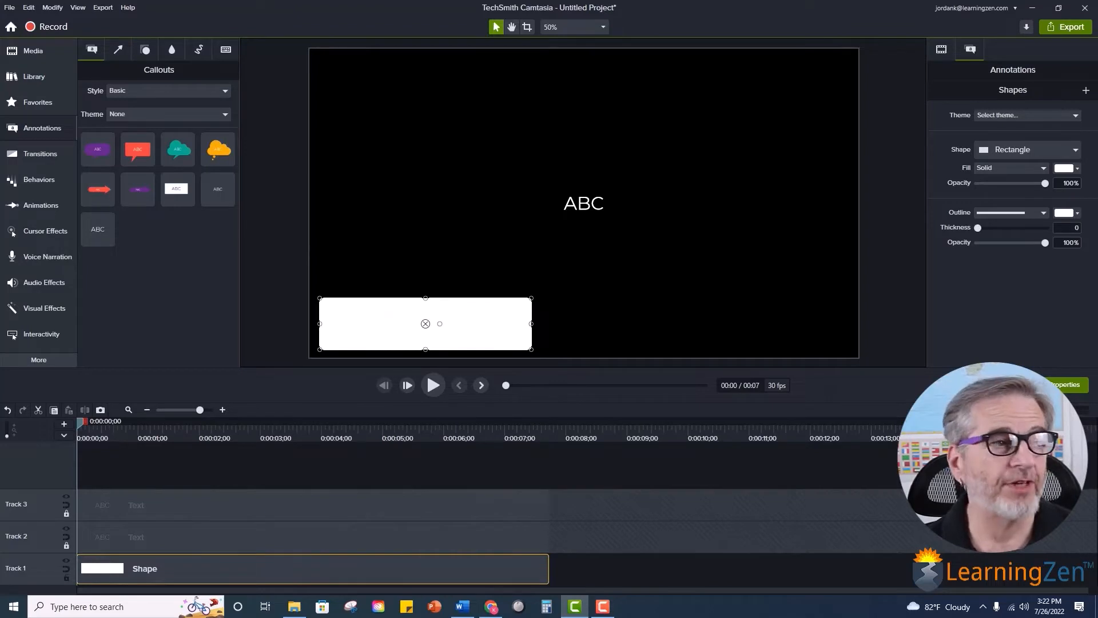
- Enable canvas snapping and slightly narrow the white rectangle from its right edge
left_click(78, 7)
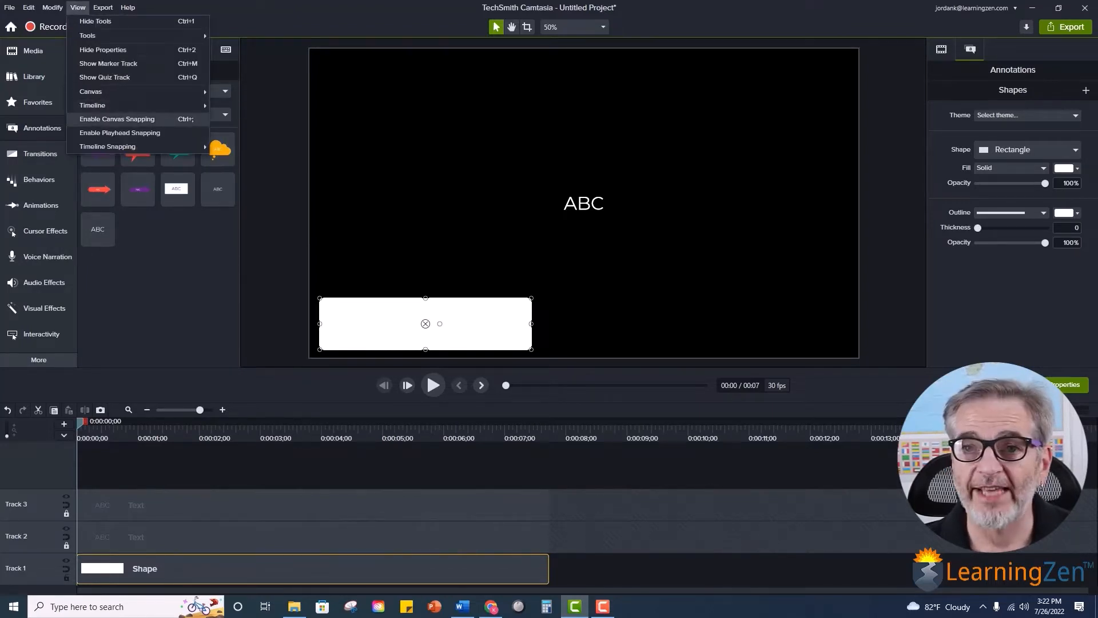
left_click(117, 119)
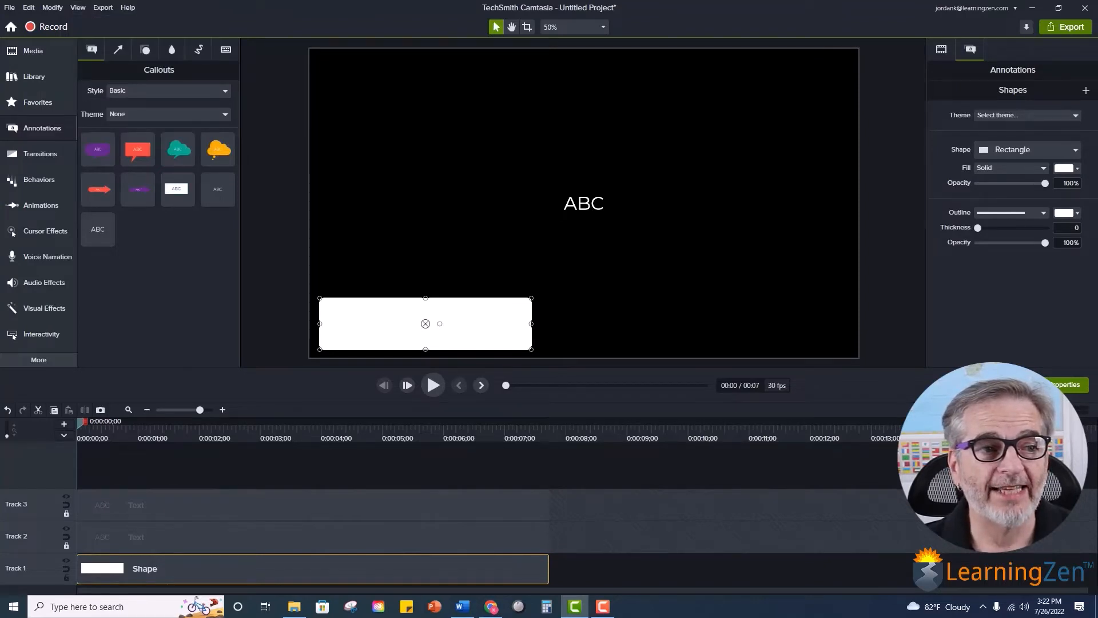
mouse_move(531, 324)
left_mouse_down()
mouse_move(552, 324)
mouse_move(527, 324)
left_mouse_up()
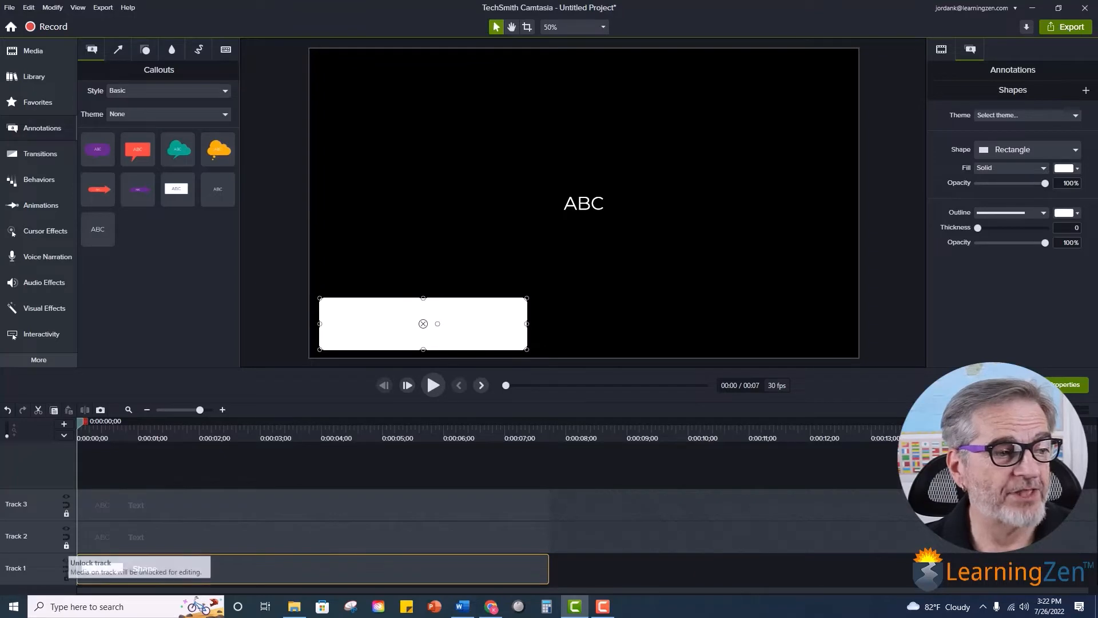
- Unlock Track 2 and move its text callout onto the white rectangle, slightly right of its center
left_click(66, 545)
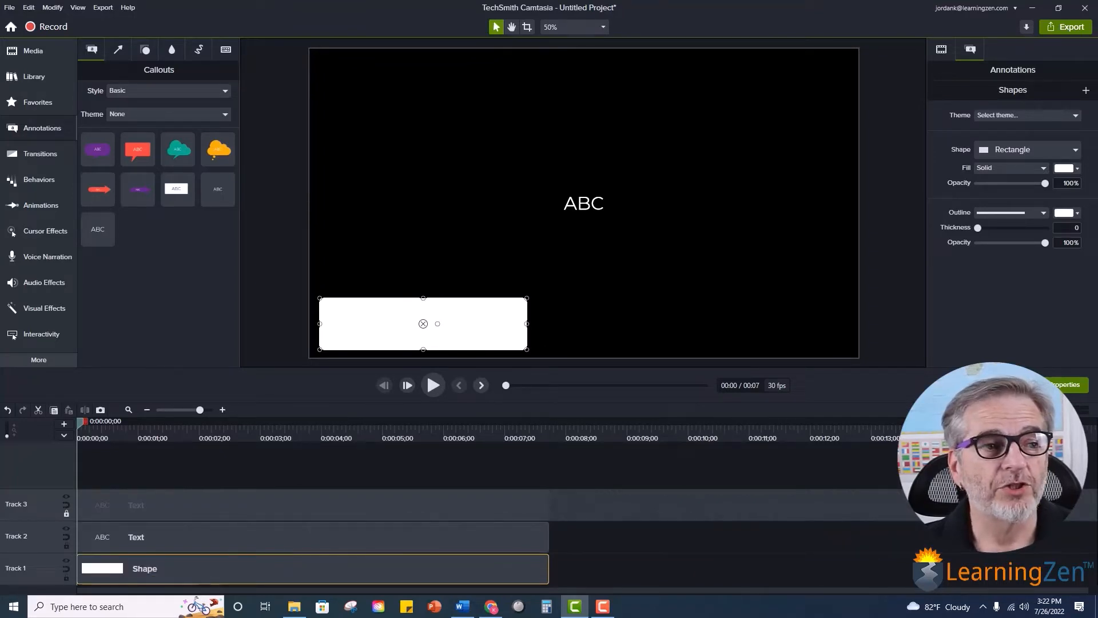
left_click_drag(584, 203, 444, 321)
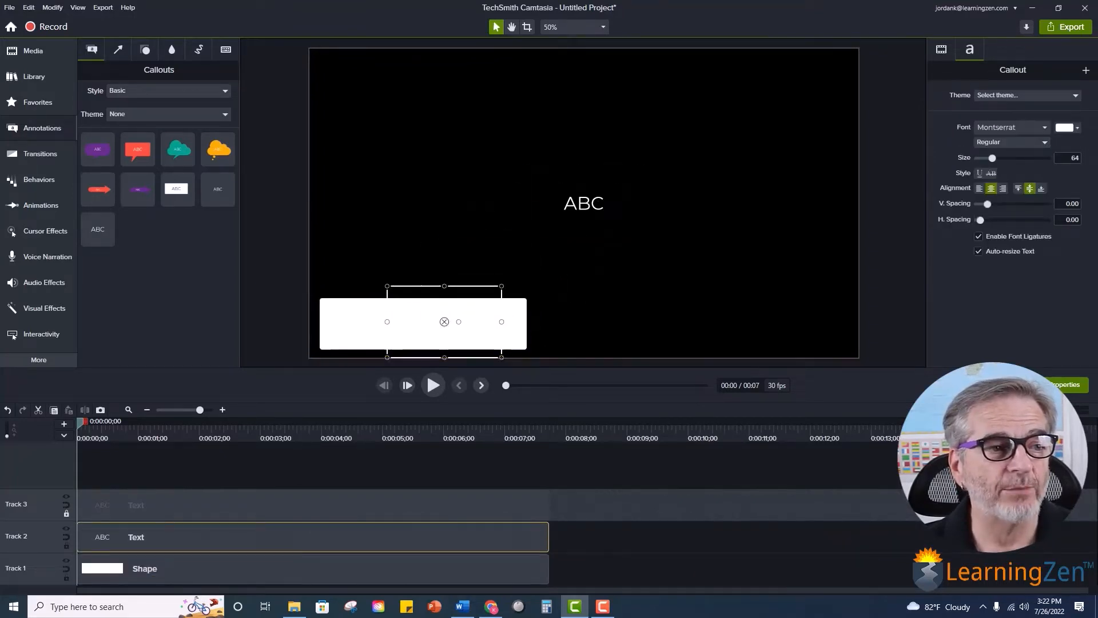
- Color the Track 2 callout text with the saved light blue and replace it with the presenter's full name
double_click(445, 321)
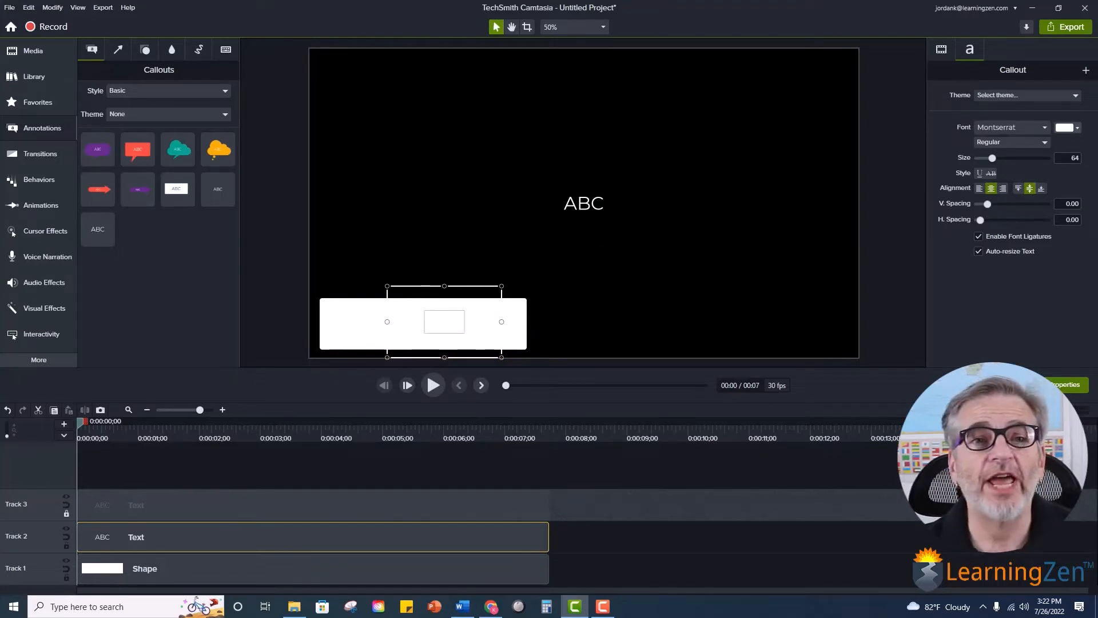
left_click(1067, 127)
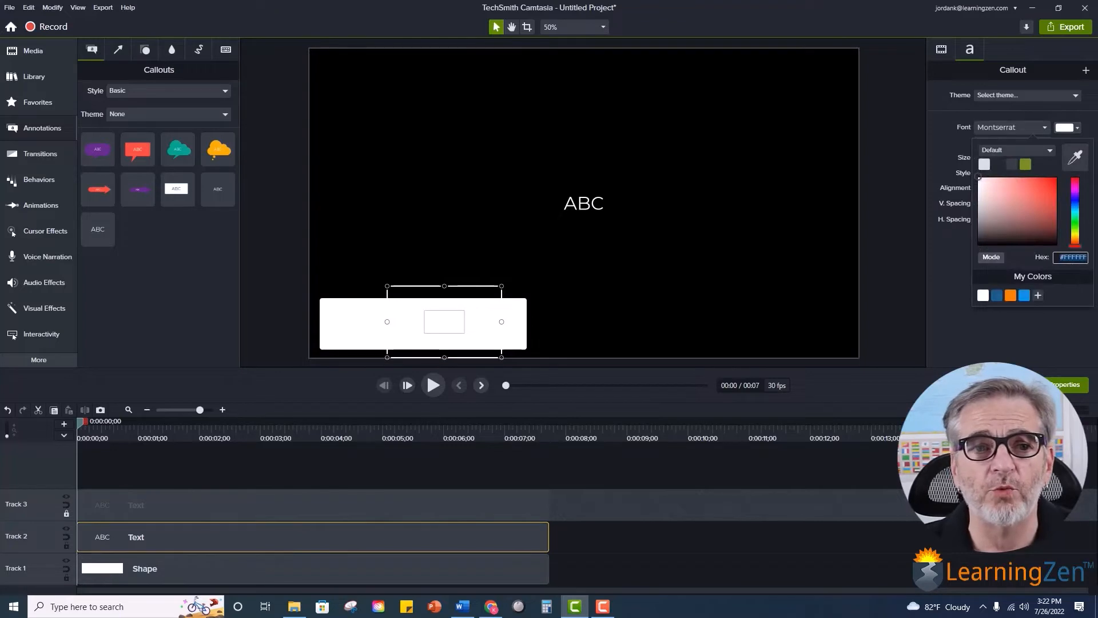
left_click(1024, 295)
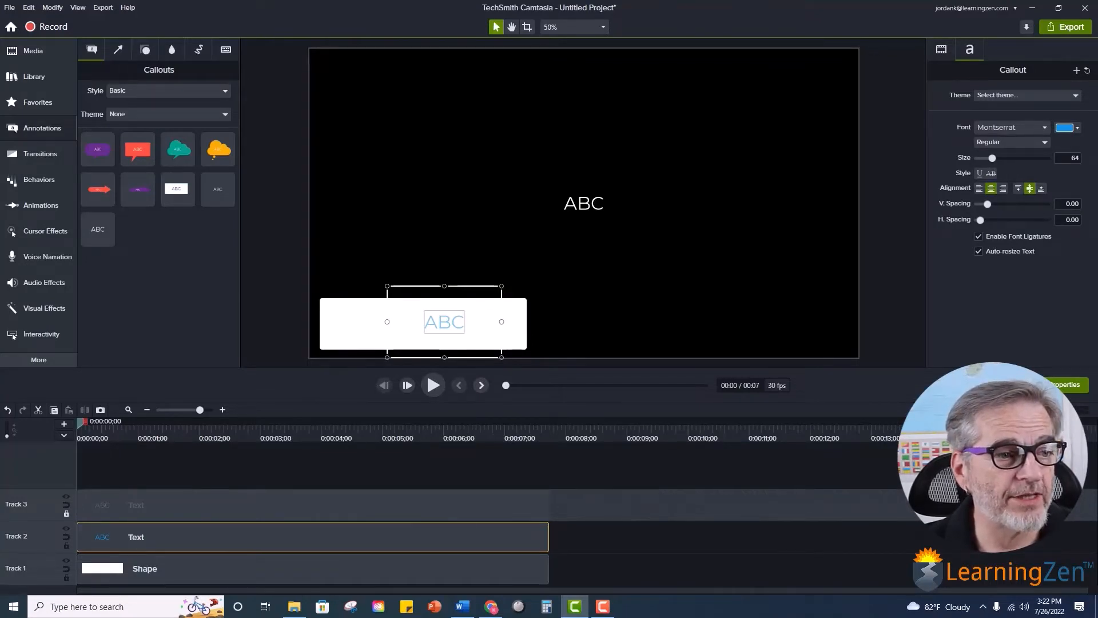
type("Ken Jordan")
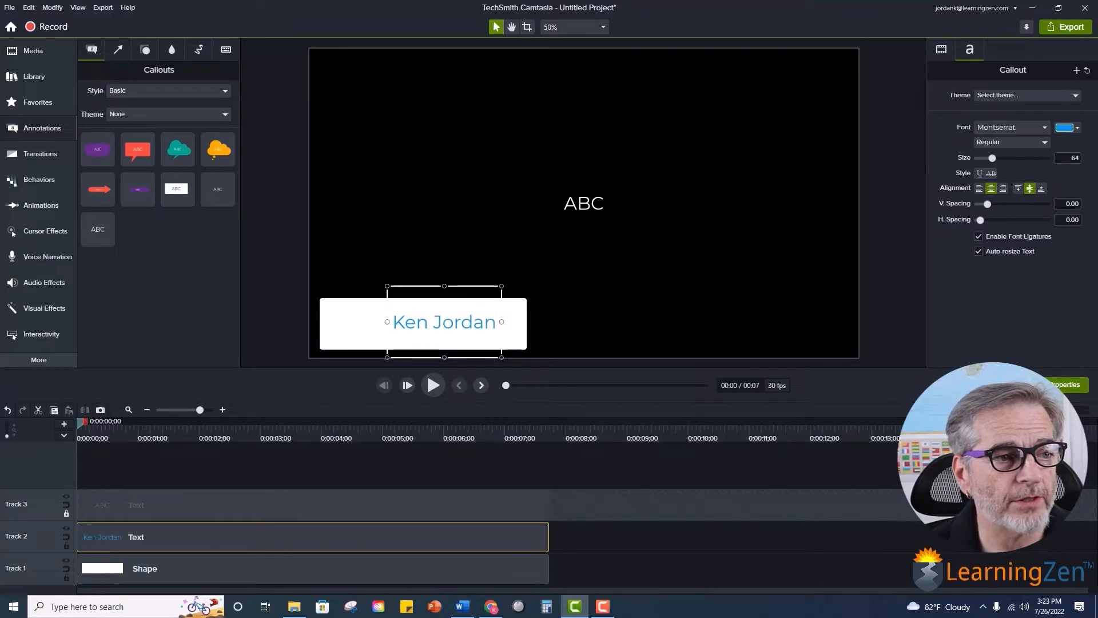
- Set the name text's font size to 55 and move it to the upper-right area of the white rectangle
key("shift+Left")
key("shift+Left")
key("shift+Left")
key("shift+Left")
key("shift+Left")
key("shift+Left")
key("shift+Left")
key("shift+Left")
key("shift+Left")
key("shift+Left")
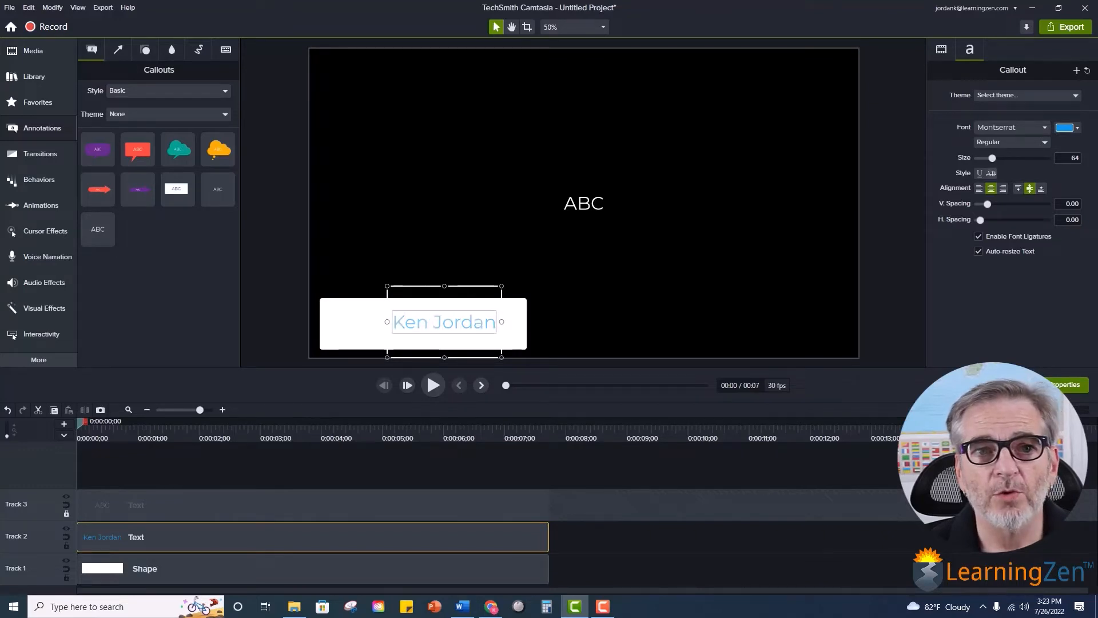
left_click(1072, 158)
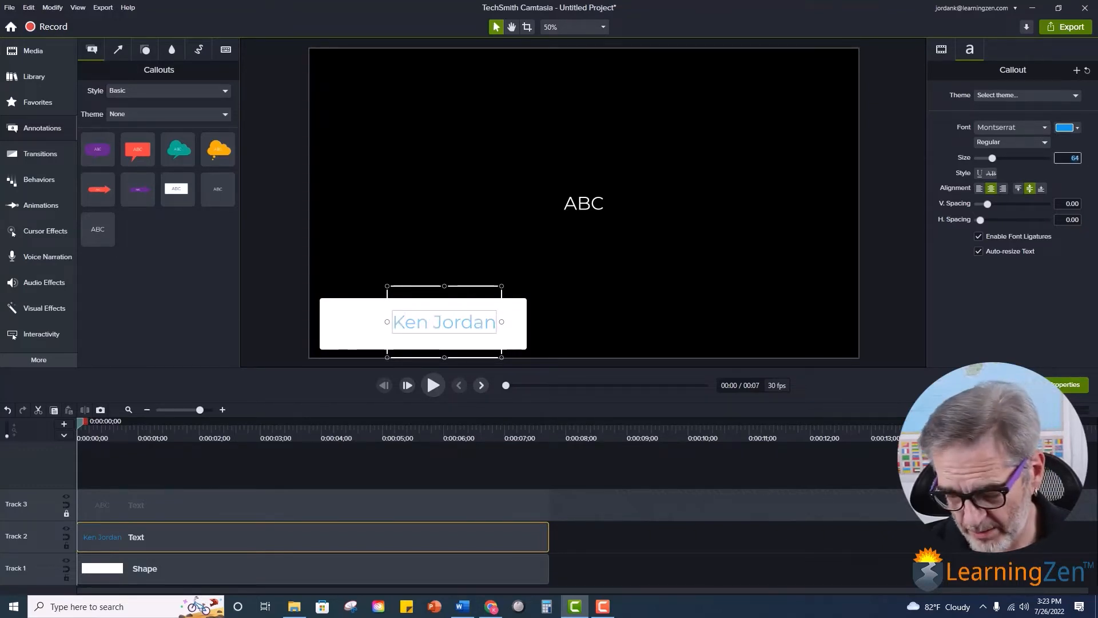
type("55")
key("Return")
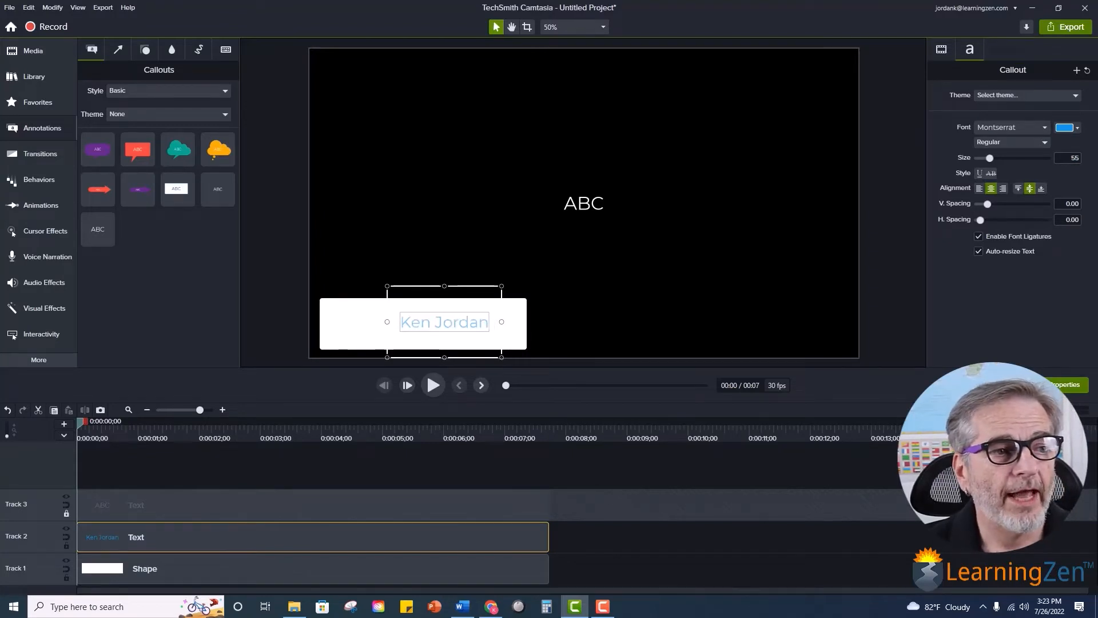
left_click(578, 286)
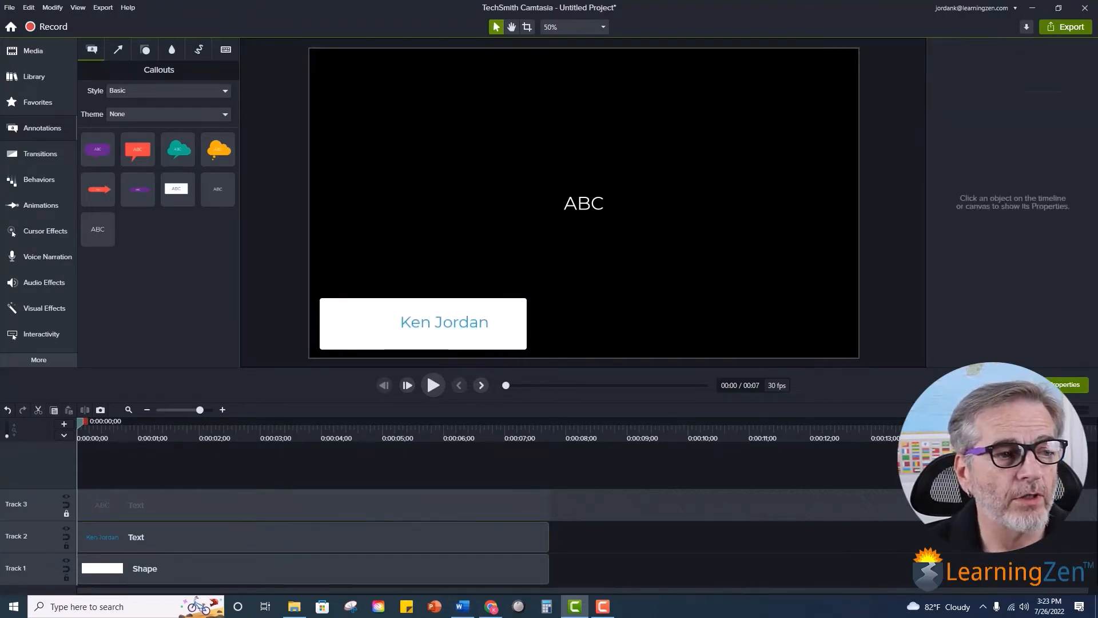
left_click_drag(445, 322, 470, 314)
left_click(577, 286)
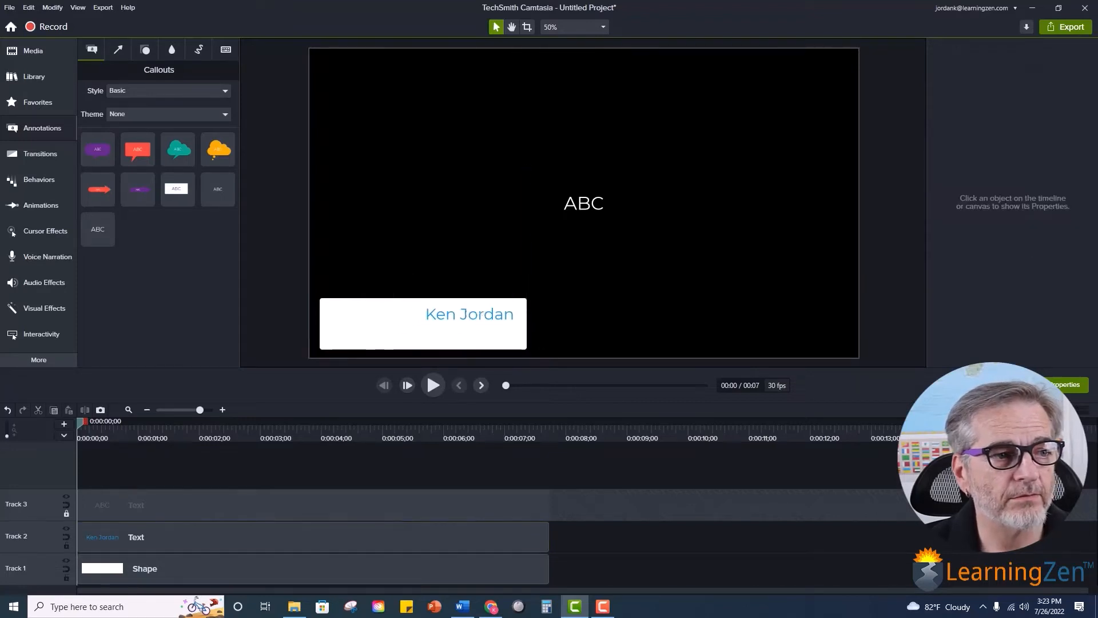
- Unlock Track 3 and move its text callout onto the white rectangle below the name
left_click(66, 578)
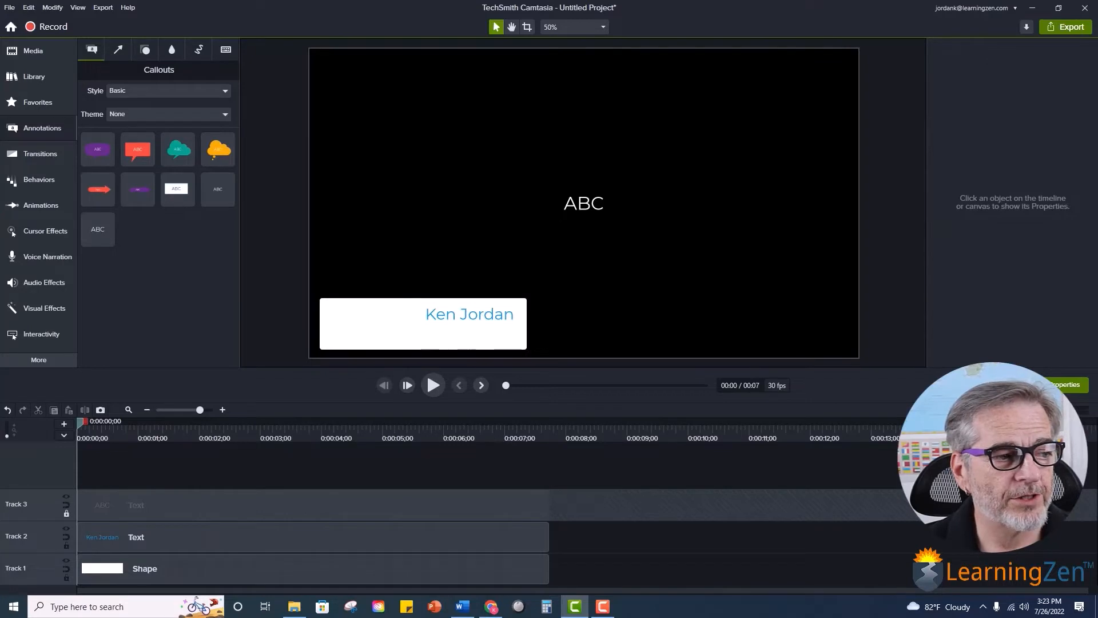
left_click(67, 514)
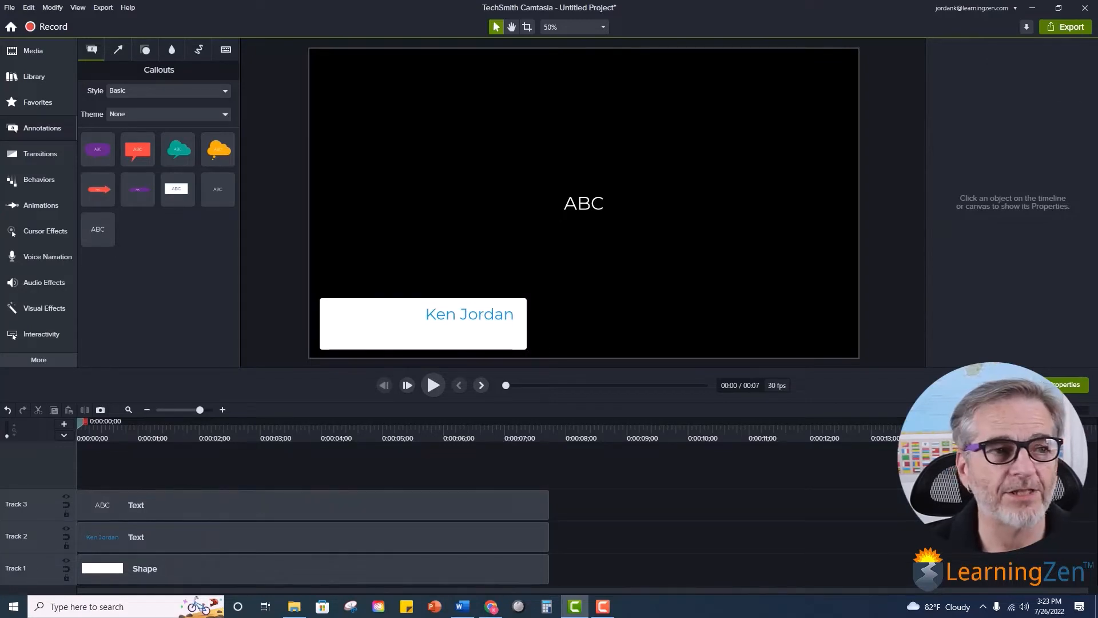
left_click(589, 203)
left_click_drag(589, 203, 439, 334)
- Open the Track 3 callout text for editing and color it with the saved dark blue
double_click(438, 334)
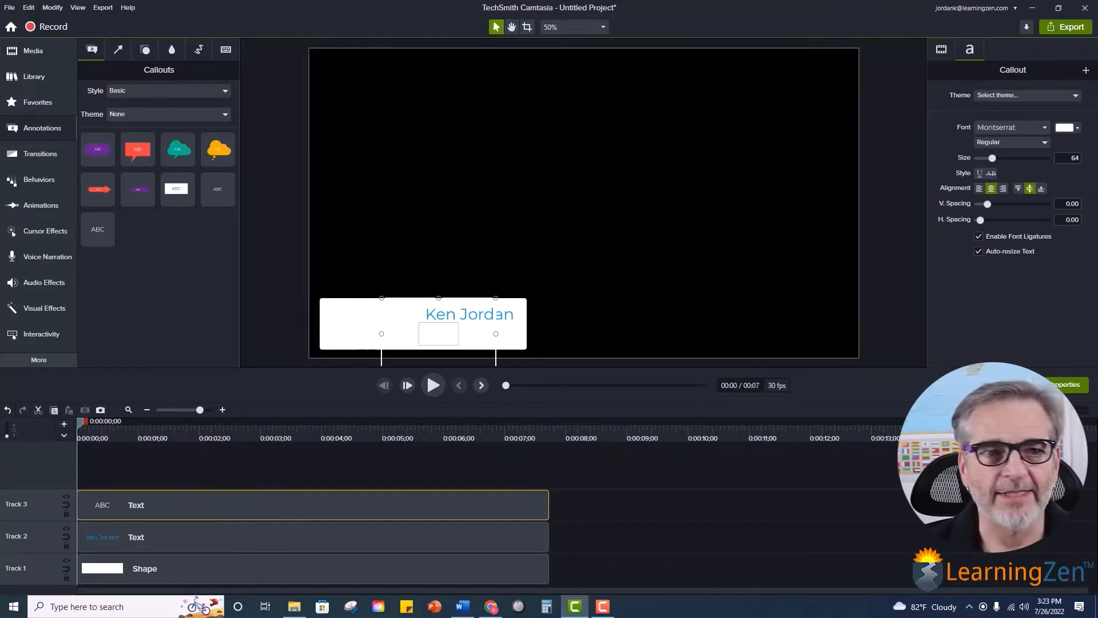
left_click(1067, 127)
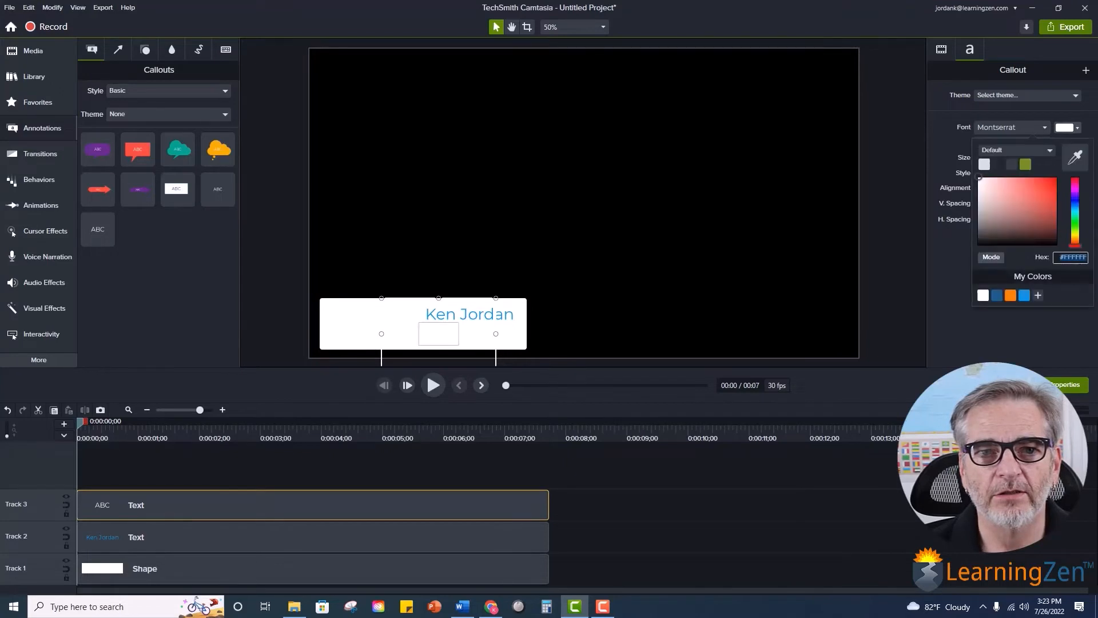
left_click(997, 295)
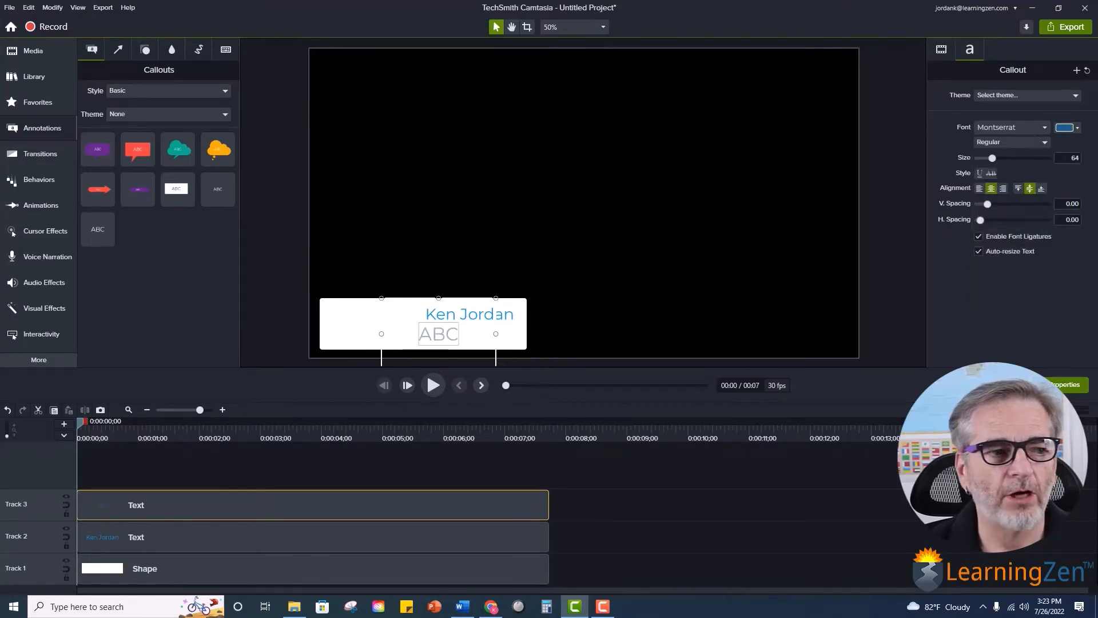
- Set the Track 3 callout's font size to 50 and replace its text with "LearningZen"
left_click(1071, 158)
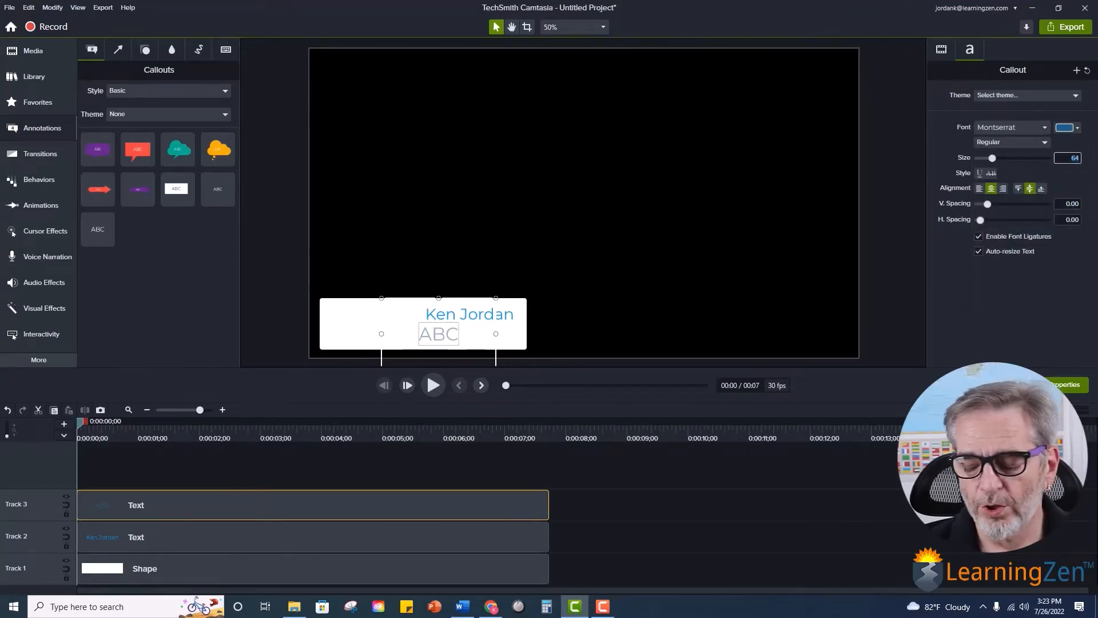
type("5")
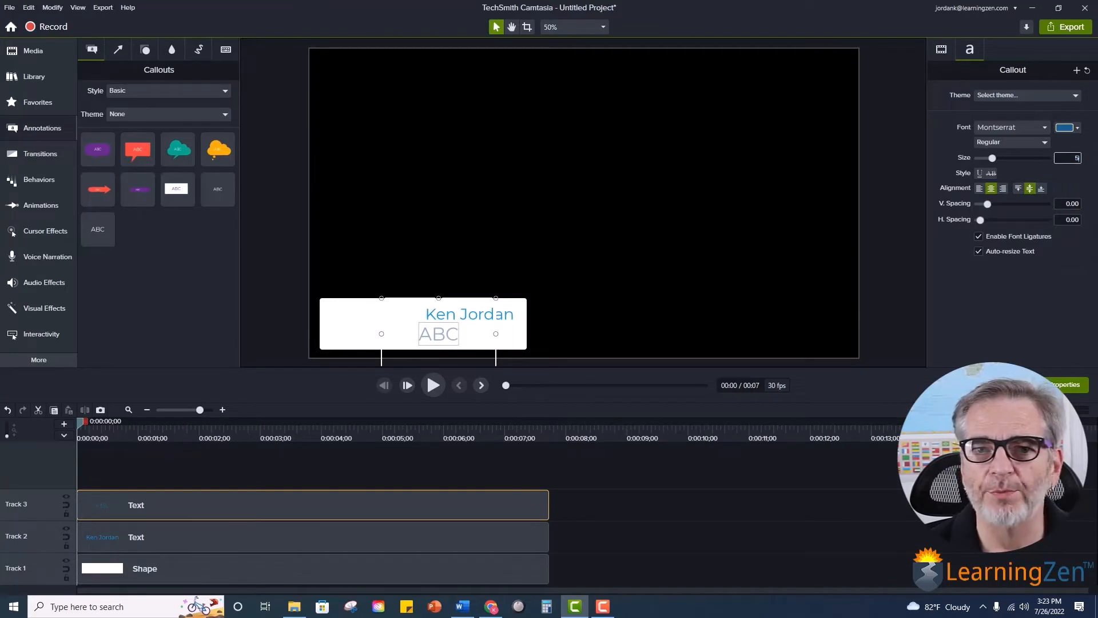
type("0")
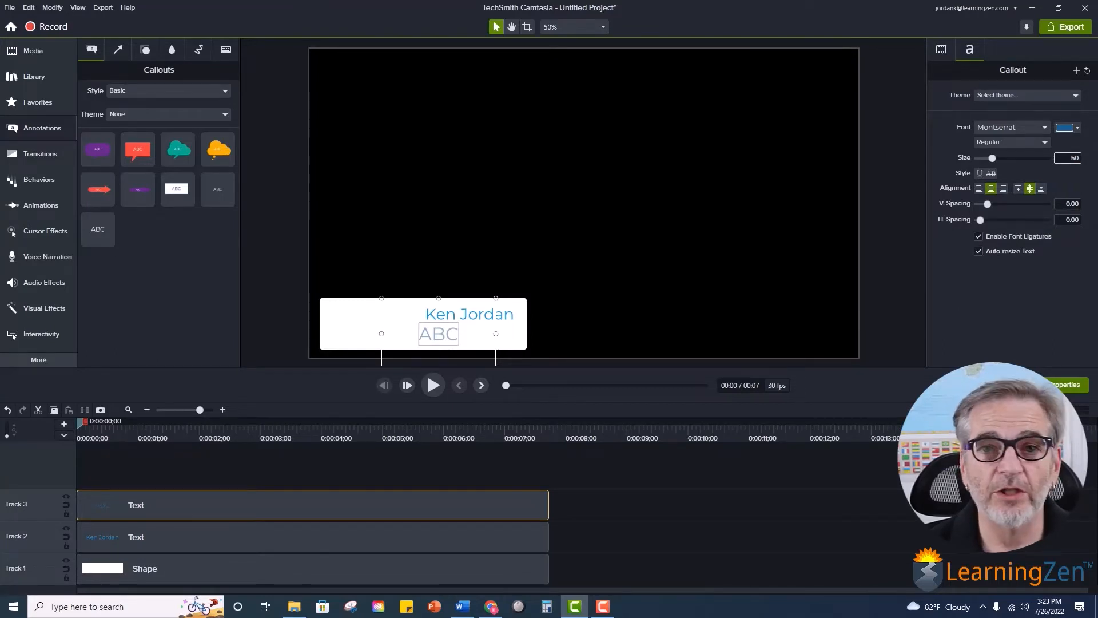
key("Return")
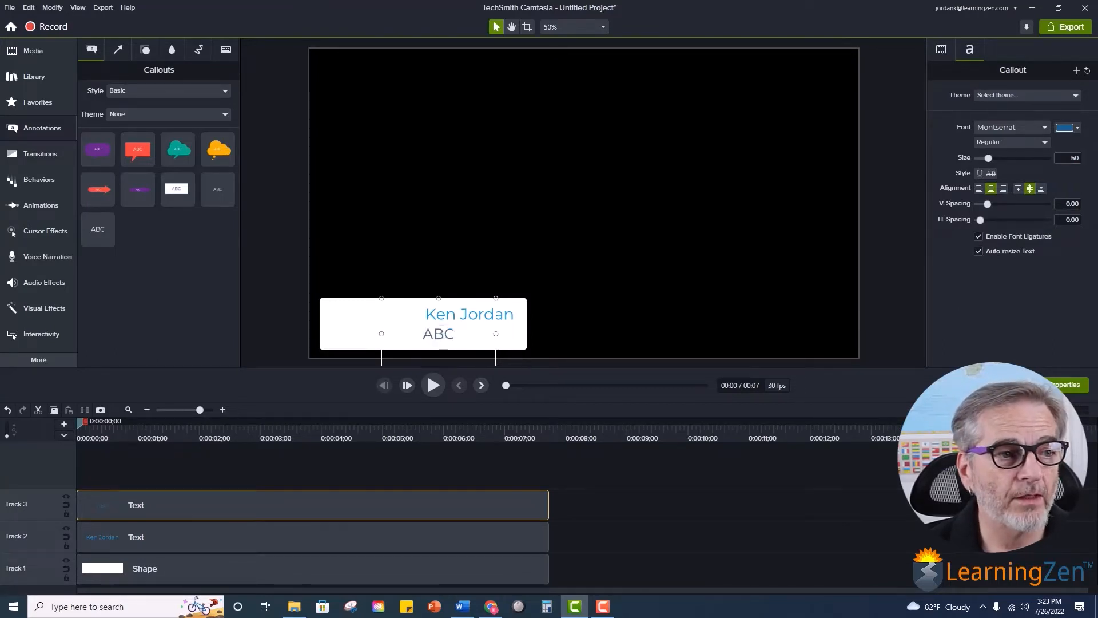
type("LearningZ")
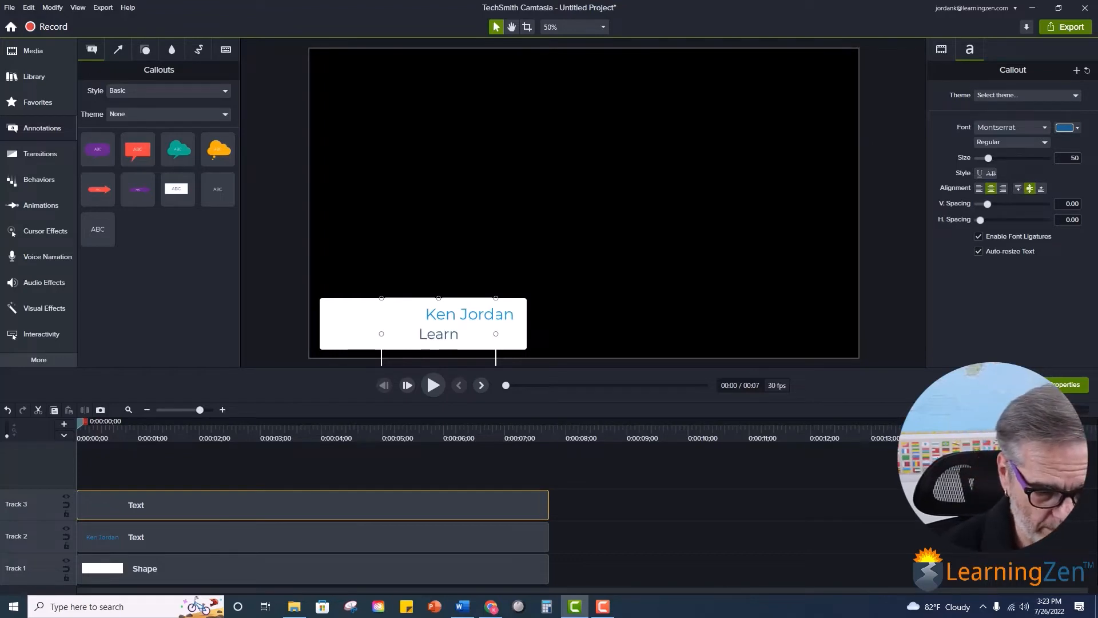
type("en")
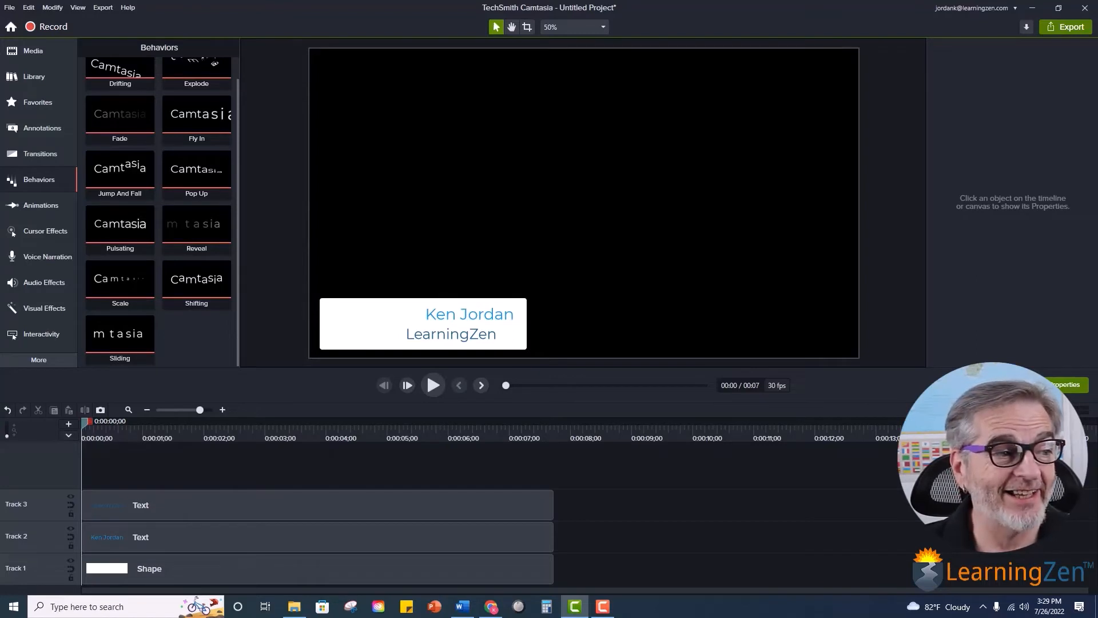
- Group the two text callouts and the white rectangle shape on Tracks 1 to 3
left_click_drag(85, 422, 382, 423)
left_click_drag(313, 423, 83, 423)
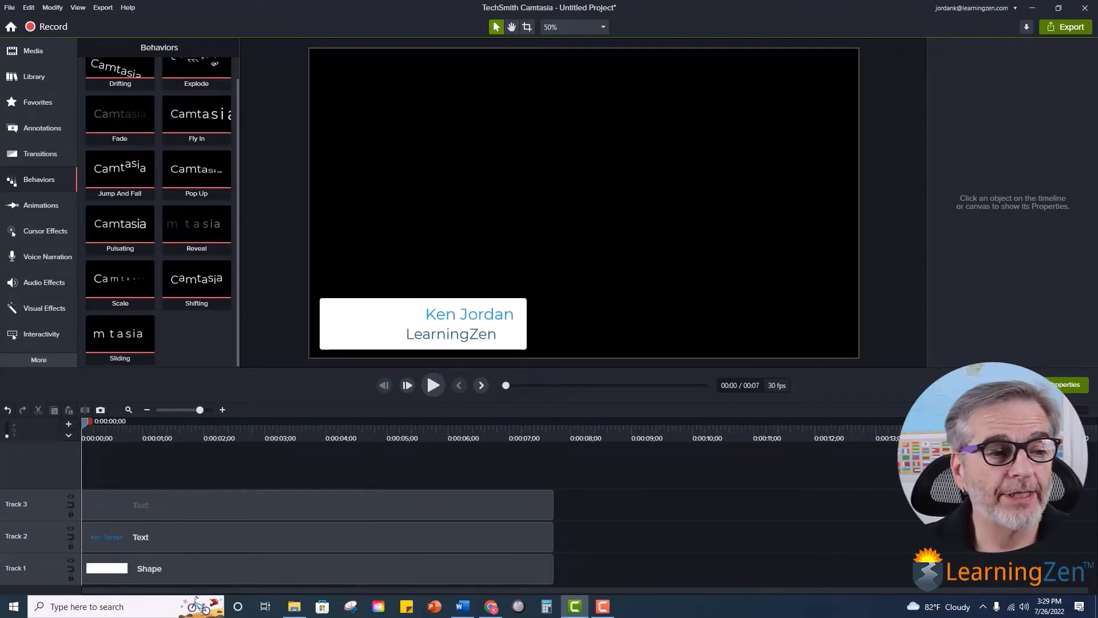
left_click(511, 498)
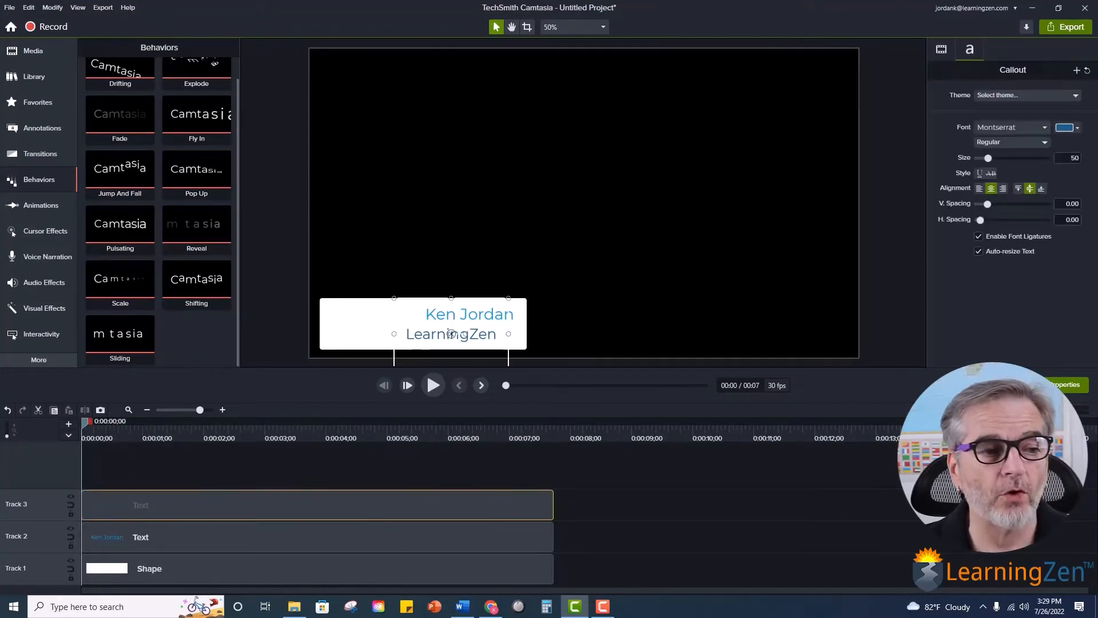
left_click(511, 536, "ctrl")
left_click(511, 568, "ctrl")
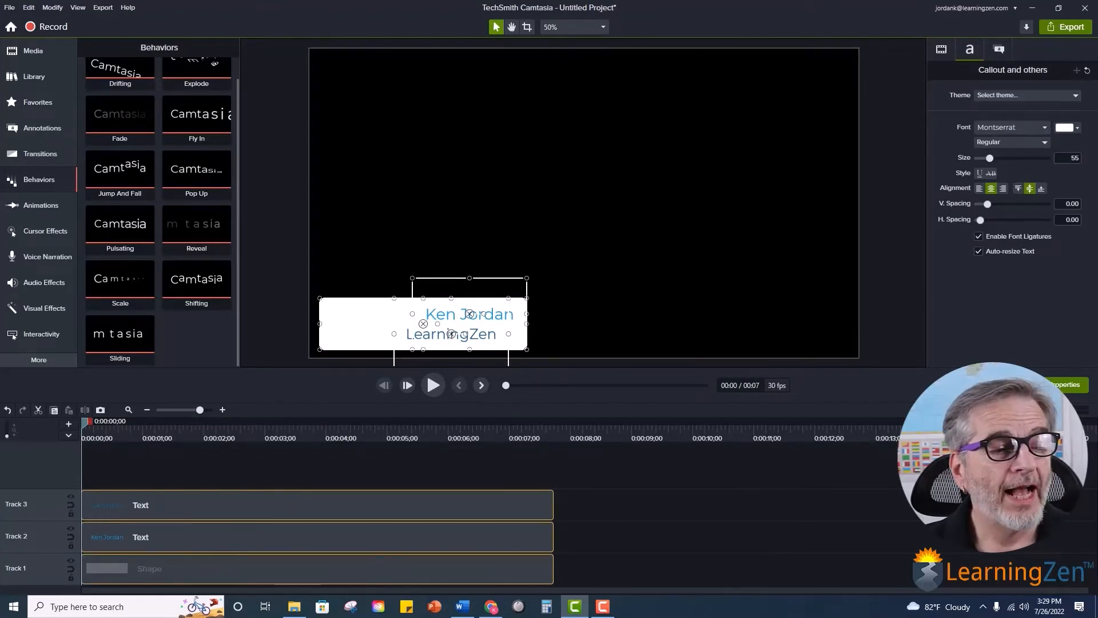
right_click(521, 556)
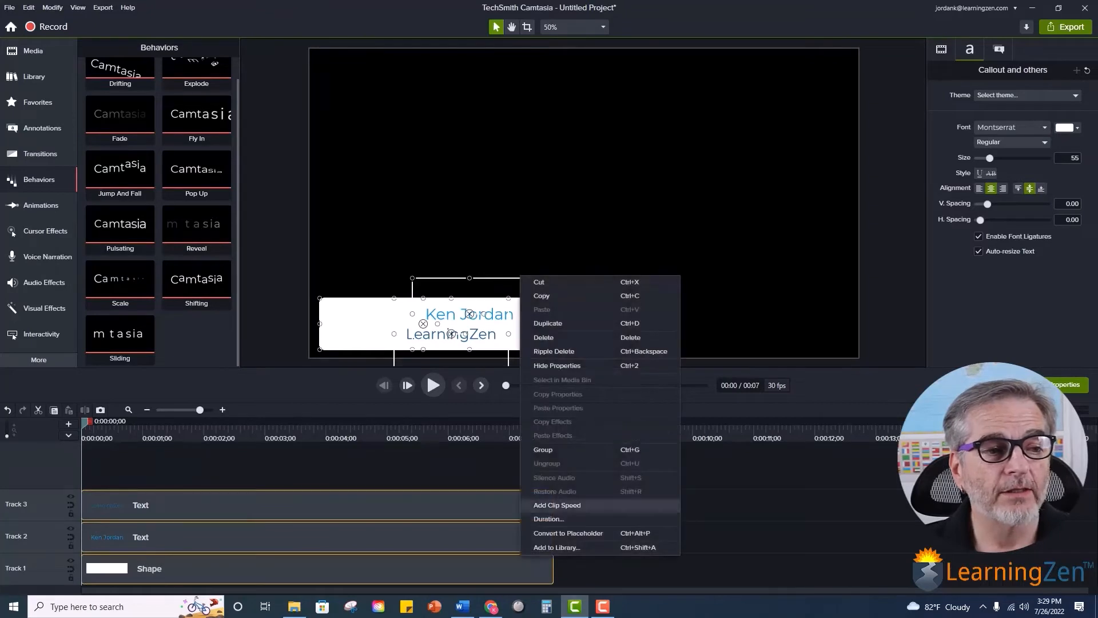
left_click(543, 449)
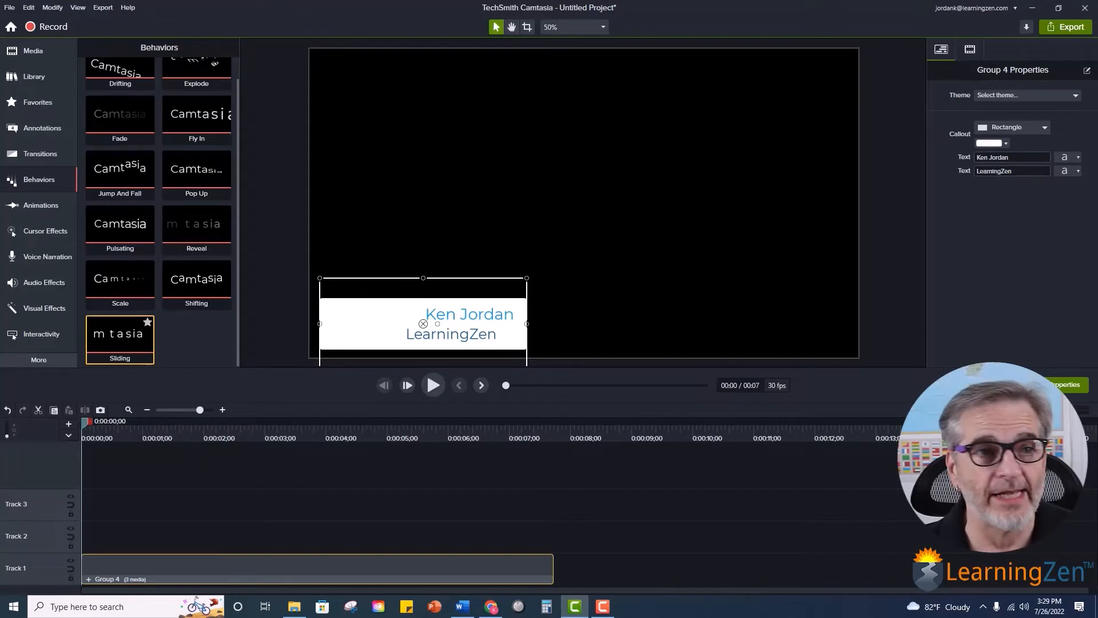
- Apply the Sliding behavior to the grouped lower third and set its Out direction to Left
mouse_move(120, 338)
left_mouse_down()
mouse_move(237, 441)
mouse_move(265, 515)
mouse_move(269, 567)
left_mouse_up()
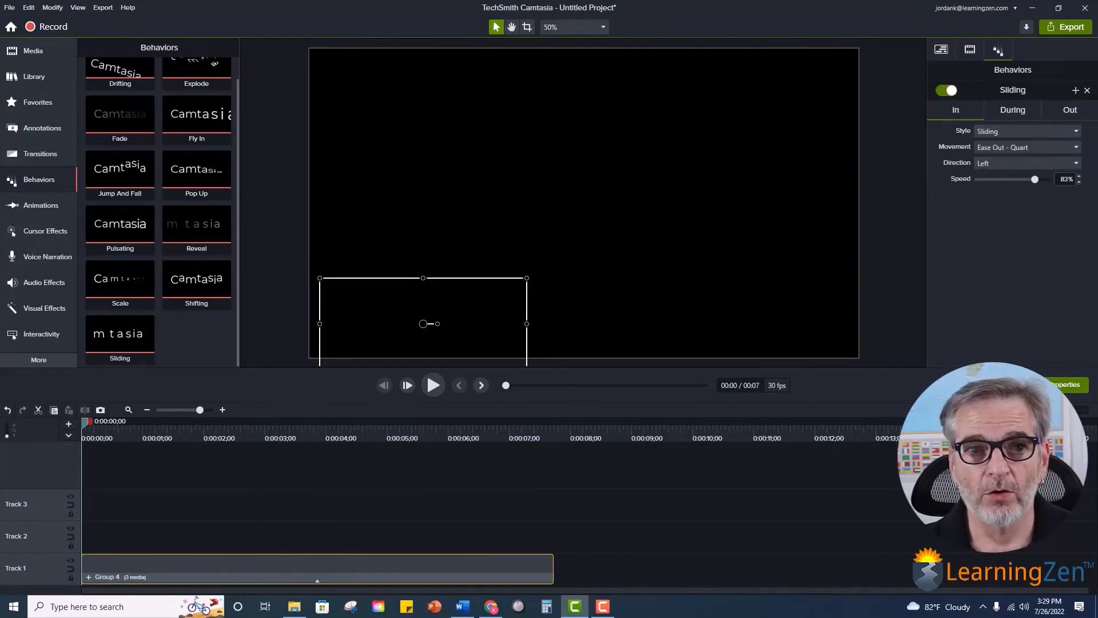
left_click(1070, 110)
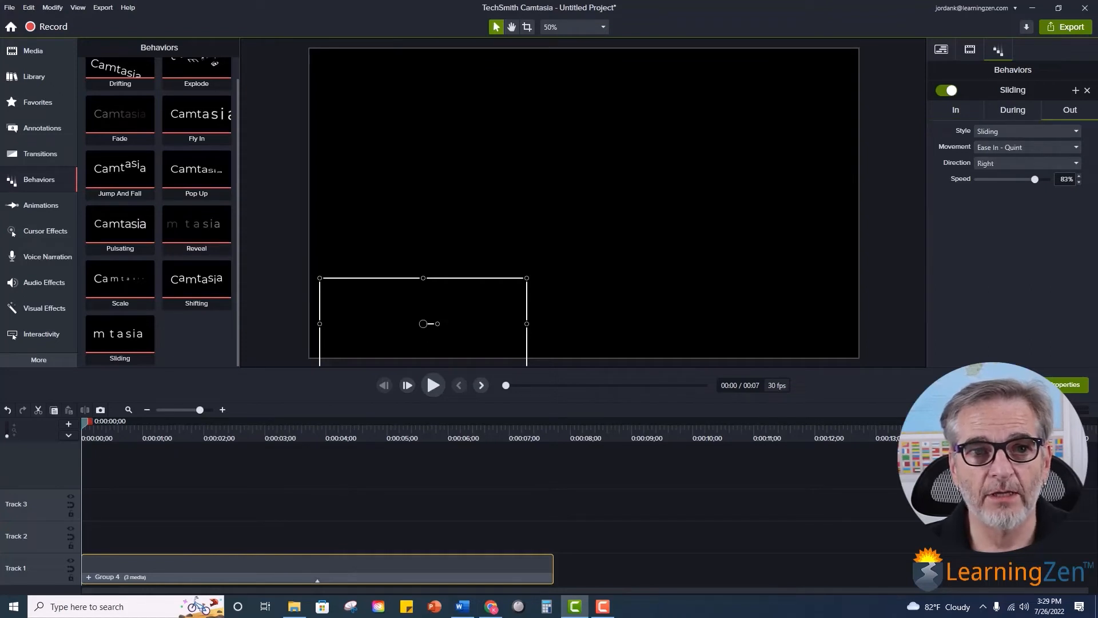
left_click(1028, 164)
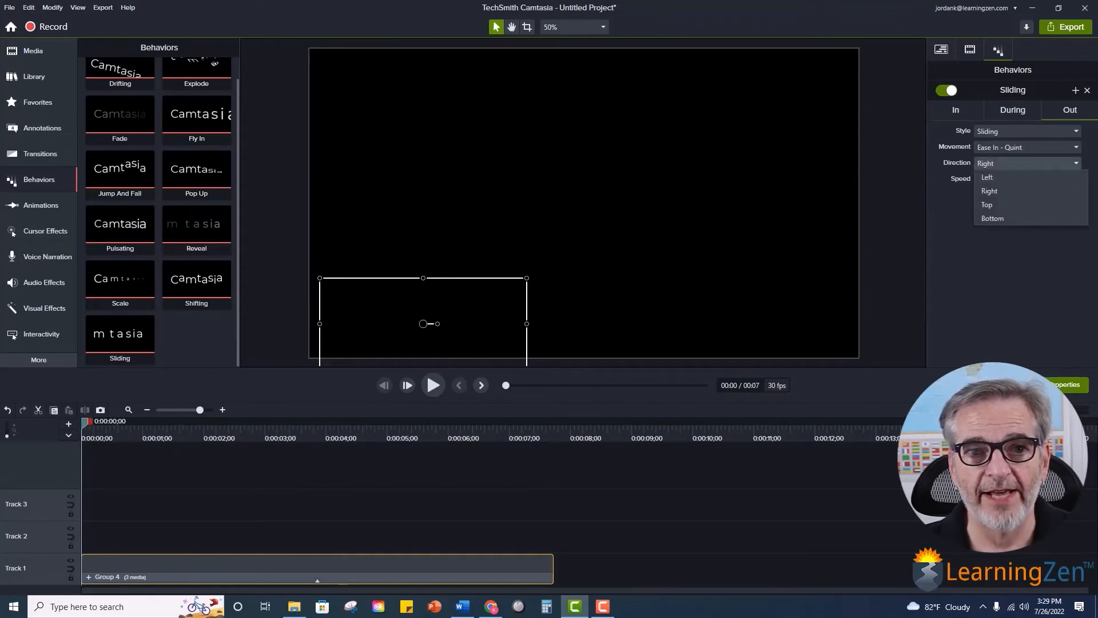
left_click(988, 177)
- Set the During style of the group's Sliding behavior to None
left_click(1013, 110)
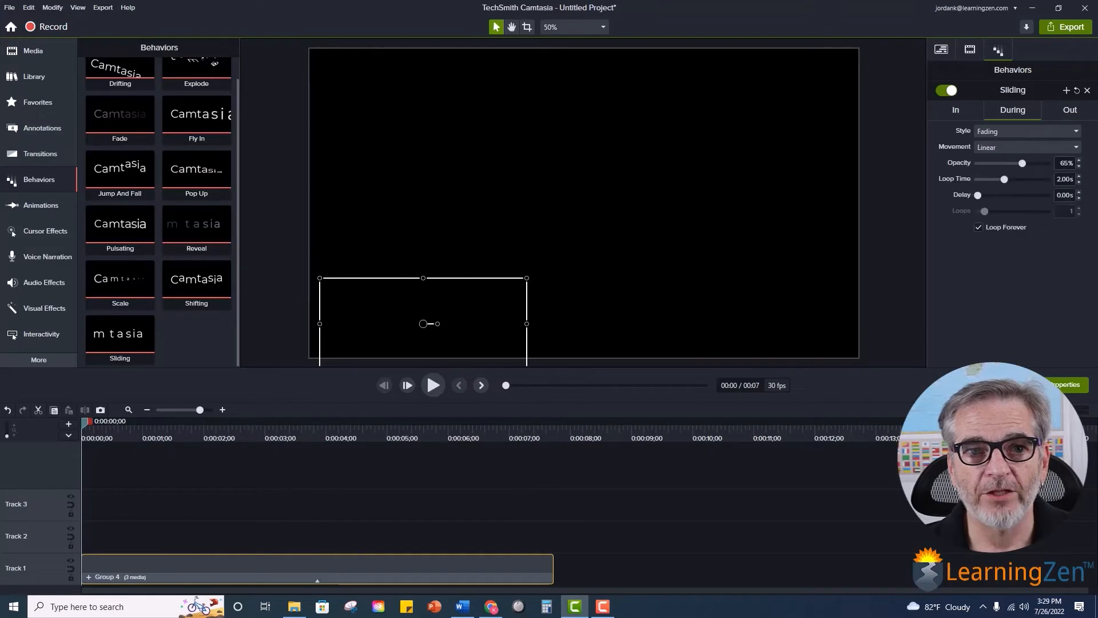
left_click(1026, 131)
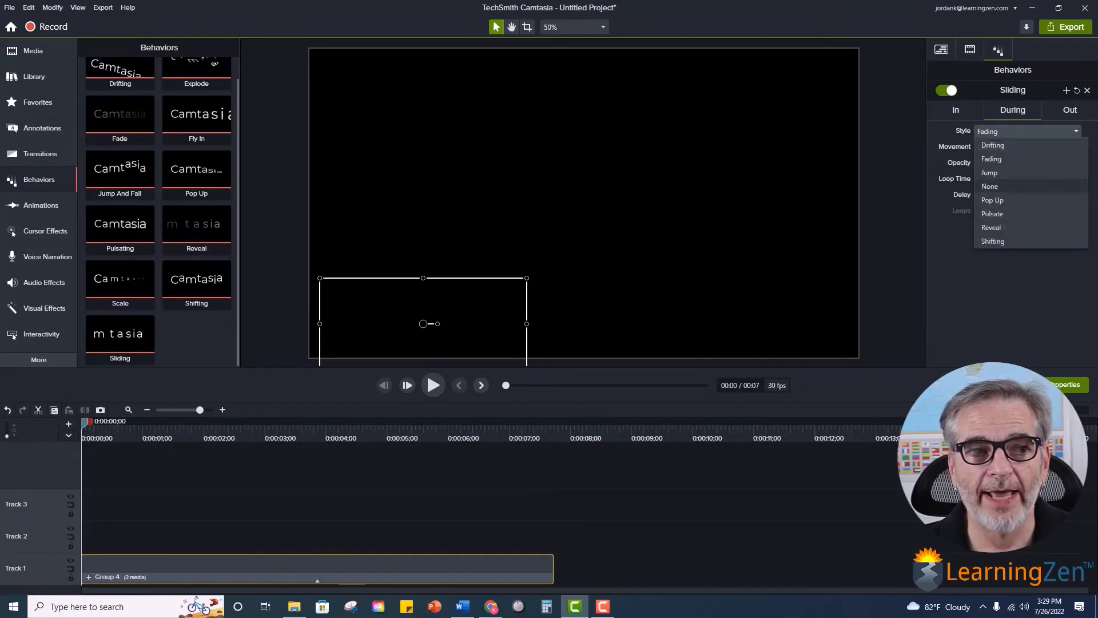
left_click(990, 186)
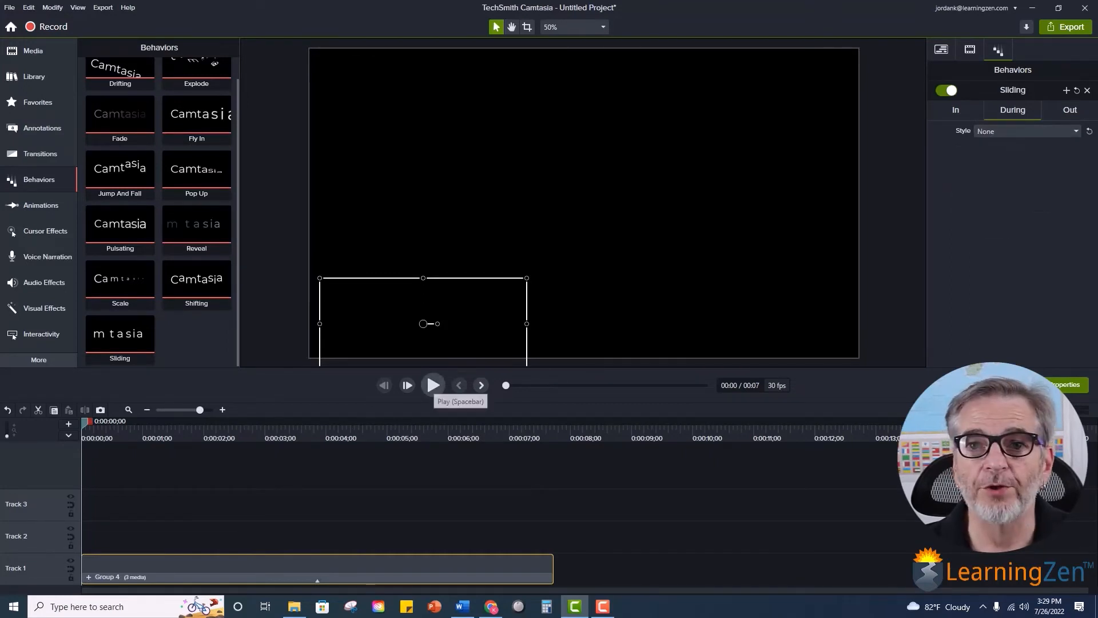
- Play back the grouped lower third to preview its sliding animation
left_click(433, 385)
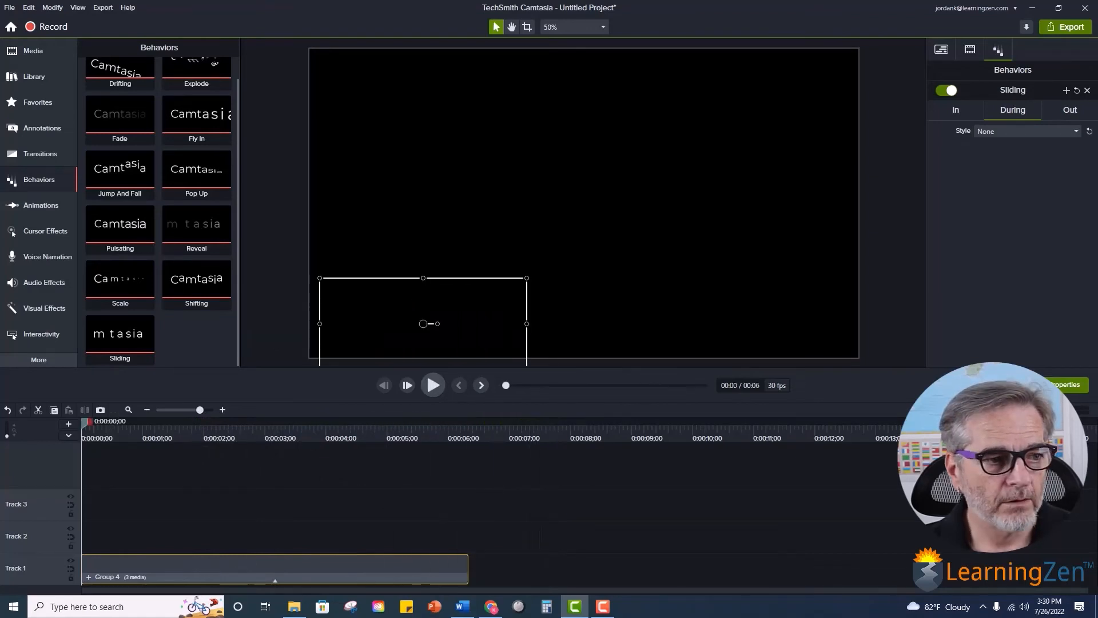
key("space")
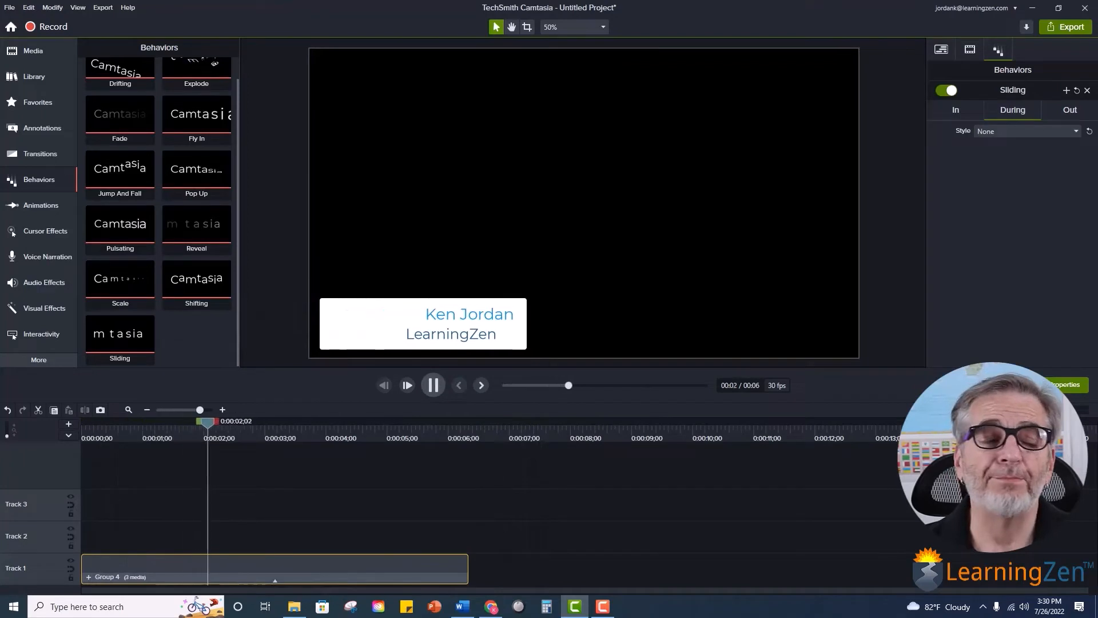
key("space")
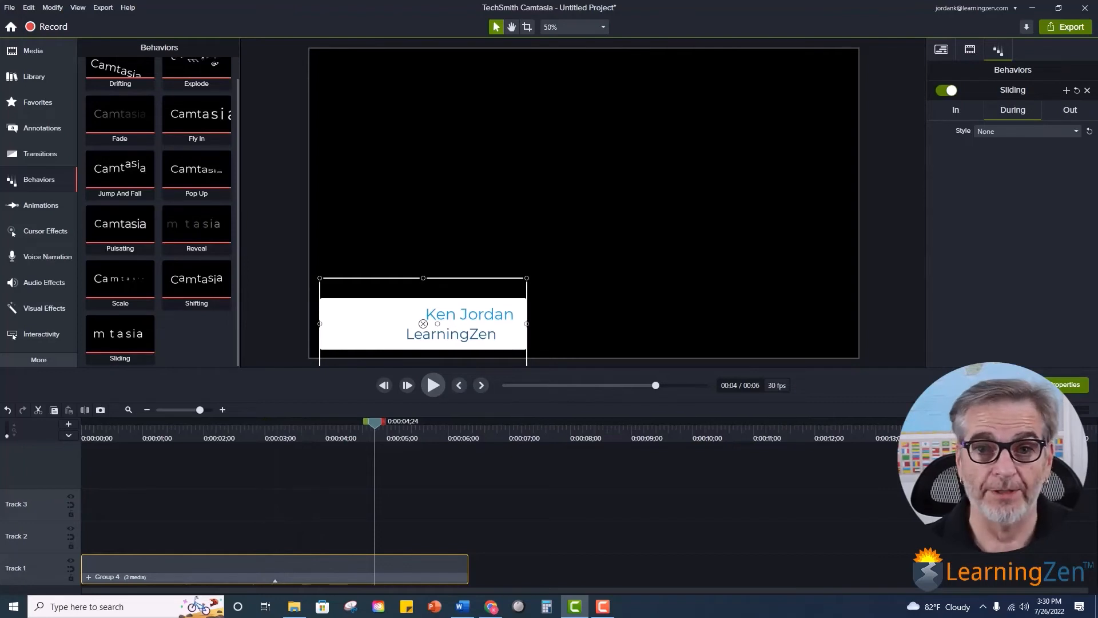
- Ungroup the lower third into its separate tracks and select the name callout on Track 2
right_click(286, 562)
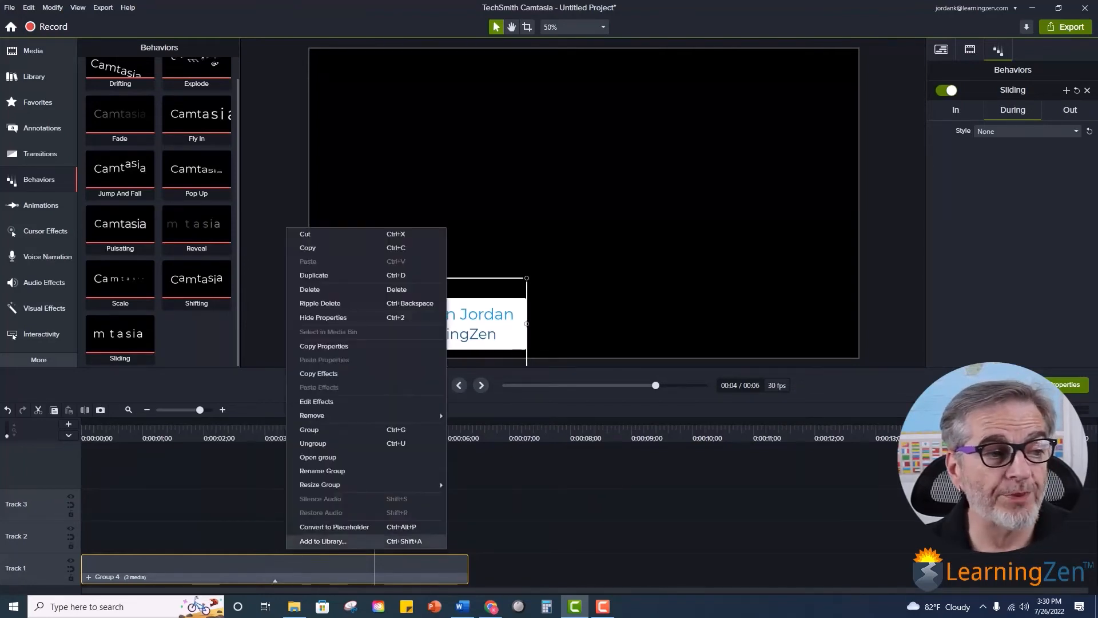
left_click(312, 443)
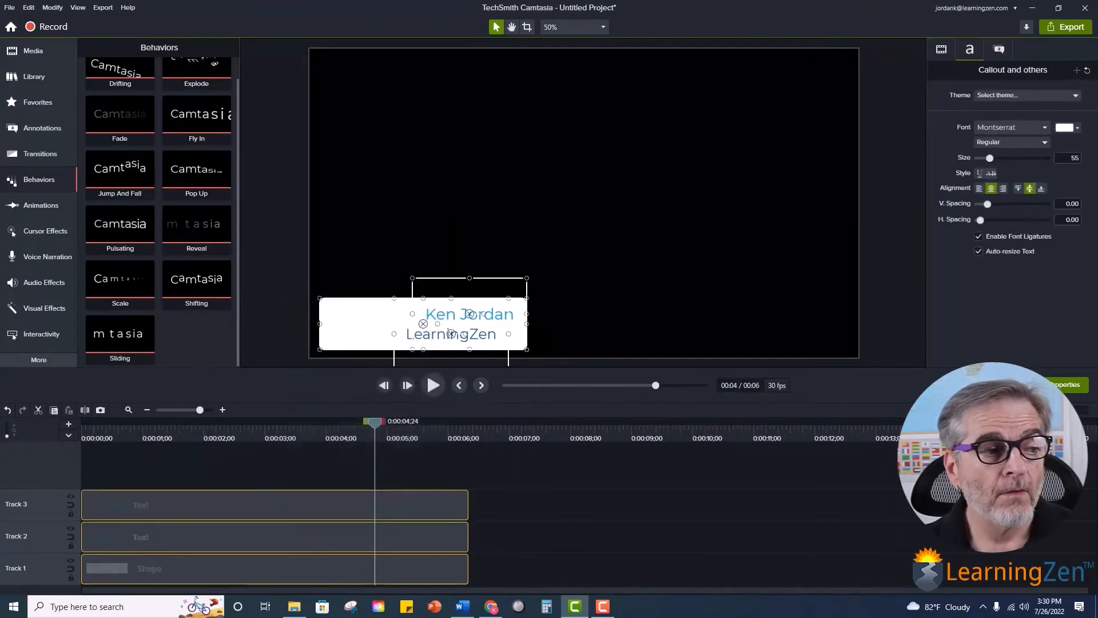
left_click(260, 536)
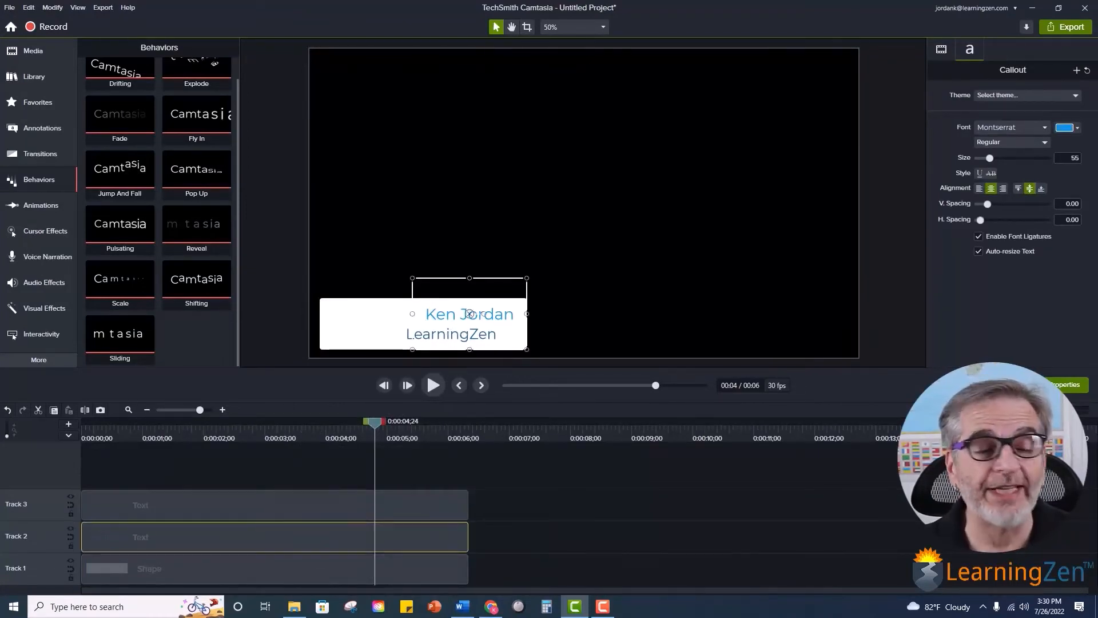
- Select the text callouts on Tracks 3 and 2 plus the shape on Track 1 and regroup them
left_click(266, 503)
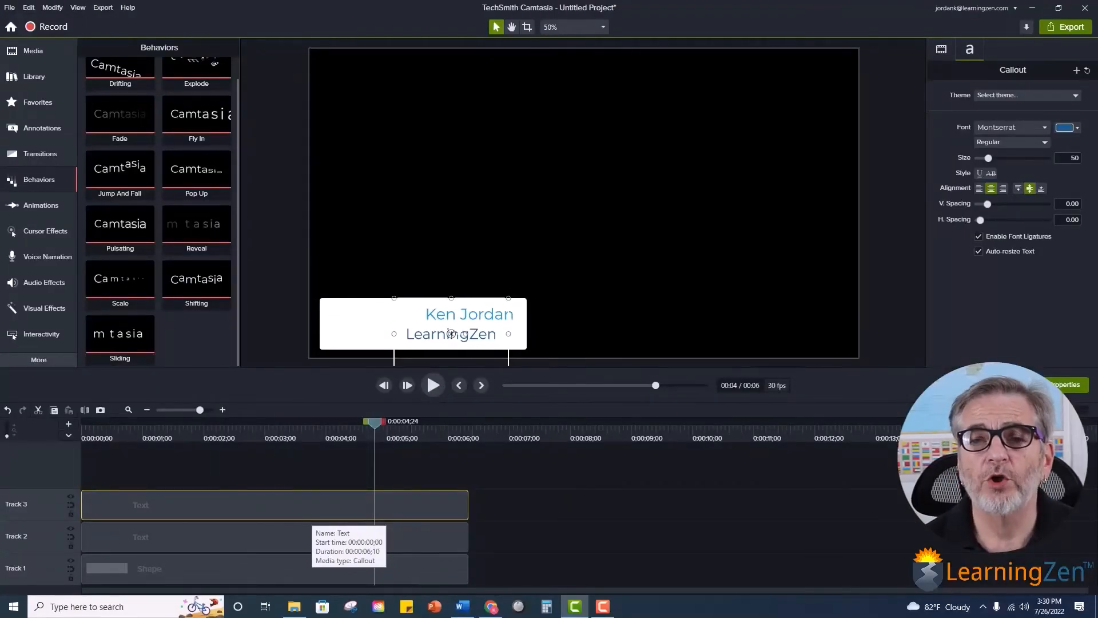
left_click(309, 536, "ctrl")
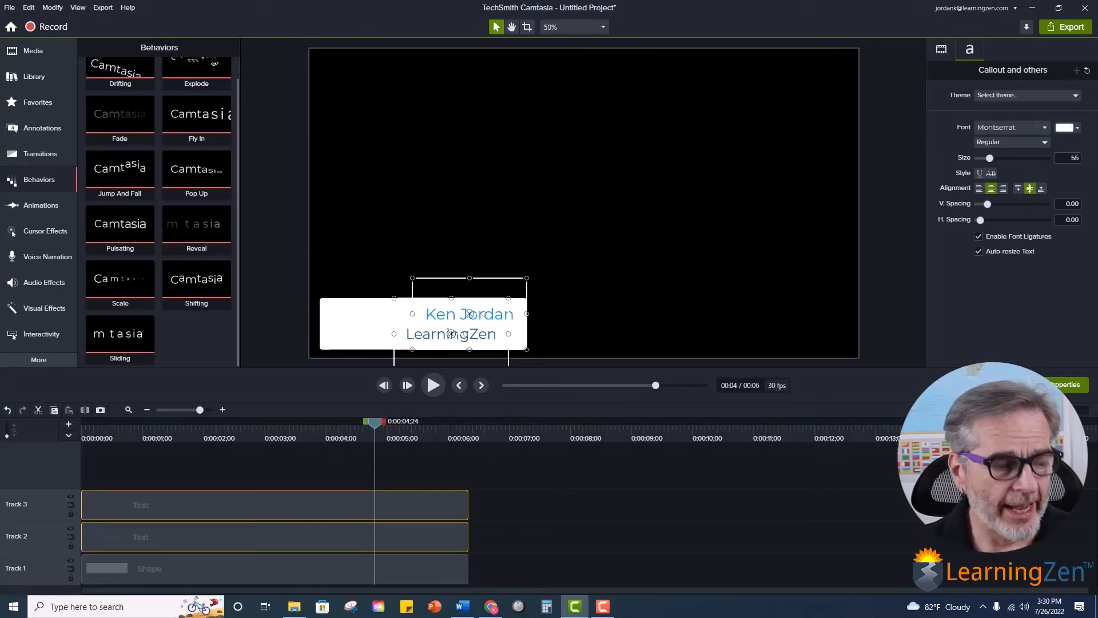
left_click(312, 567, "ctrl")
right_click(312, 559)
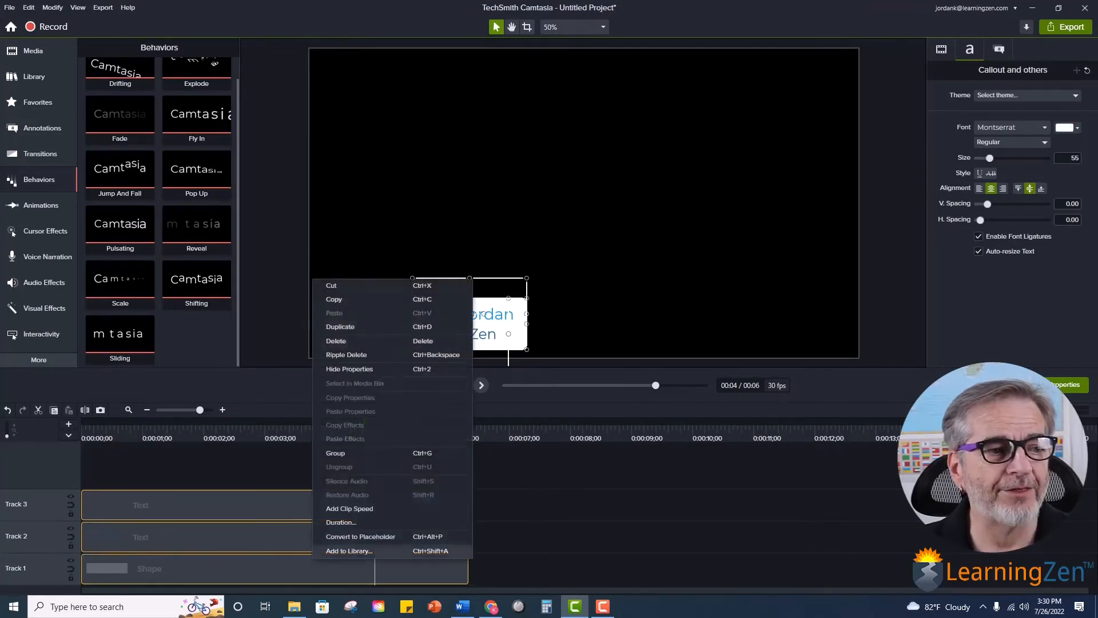
left_click(343, 453)
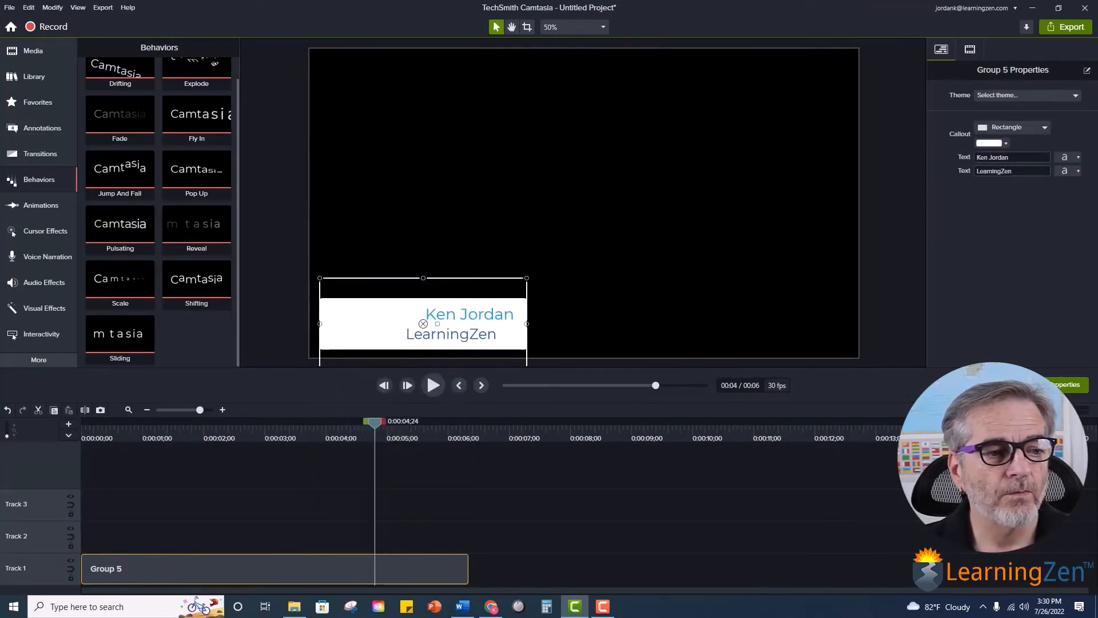
- Add the regrouped lower third to My Library with the Use Visible Size option
right_click(413, 558)
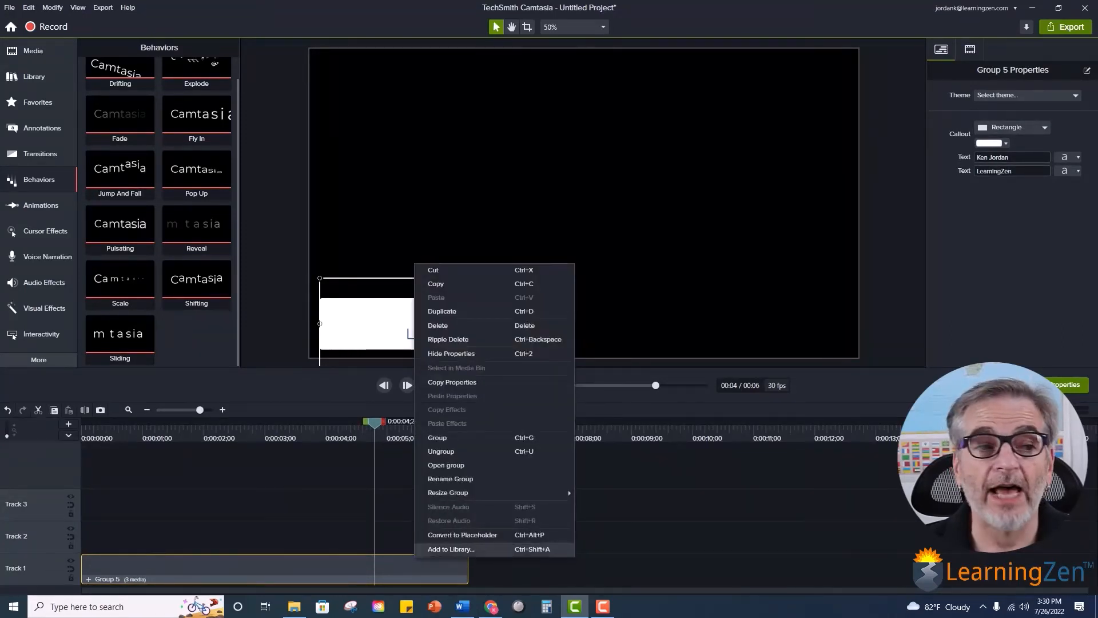
left_click(451, 549)
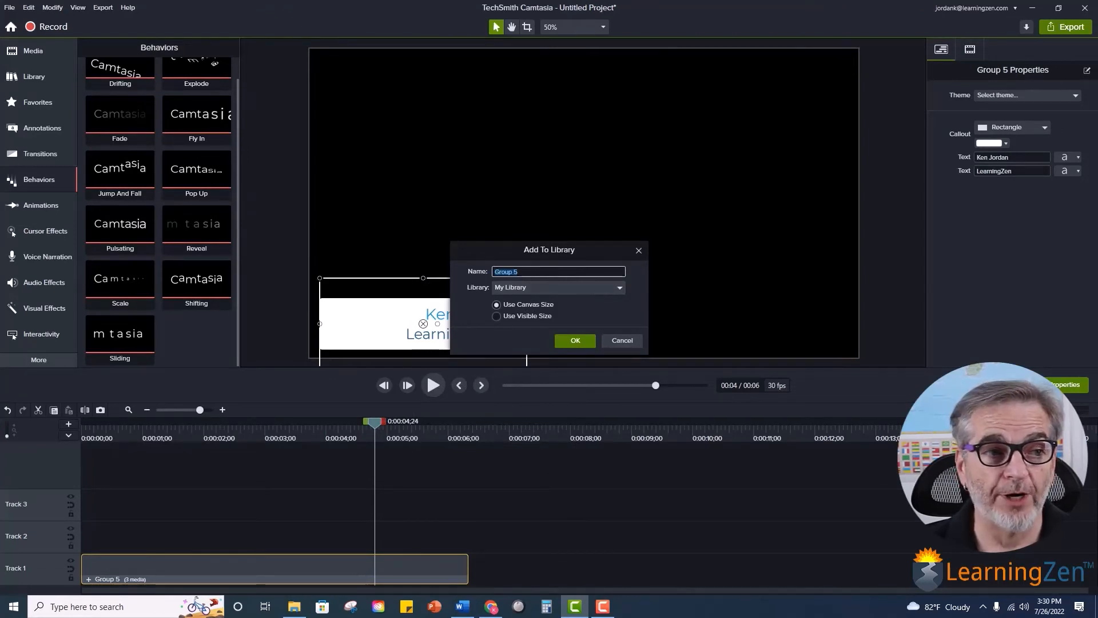
left_click(496, 316)
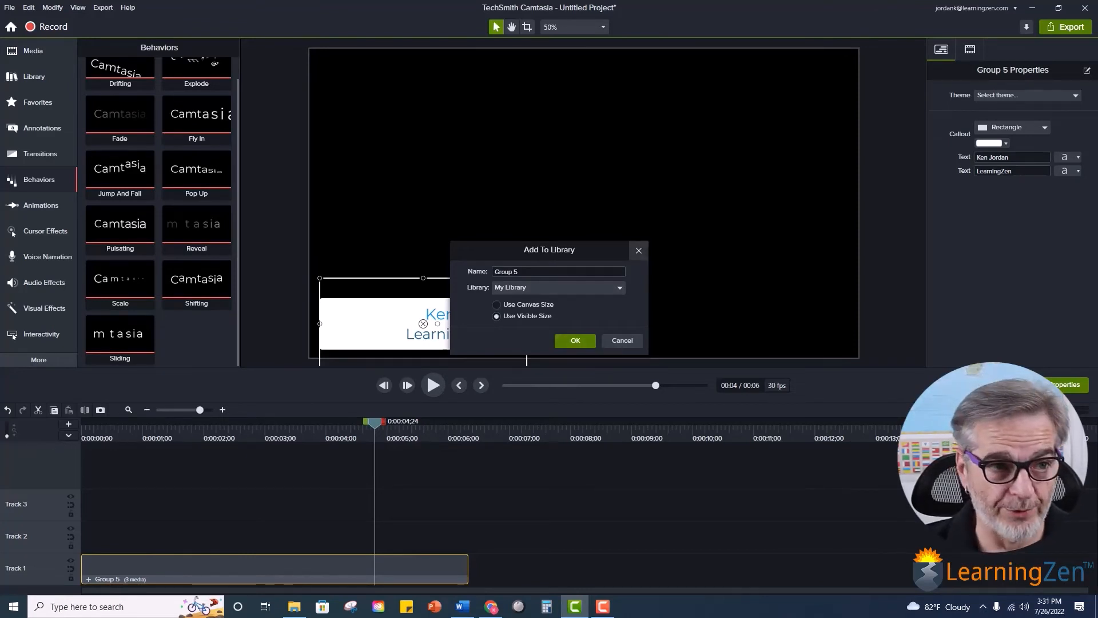
key("Return")
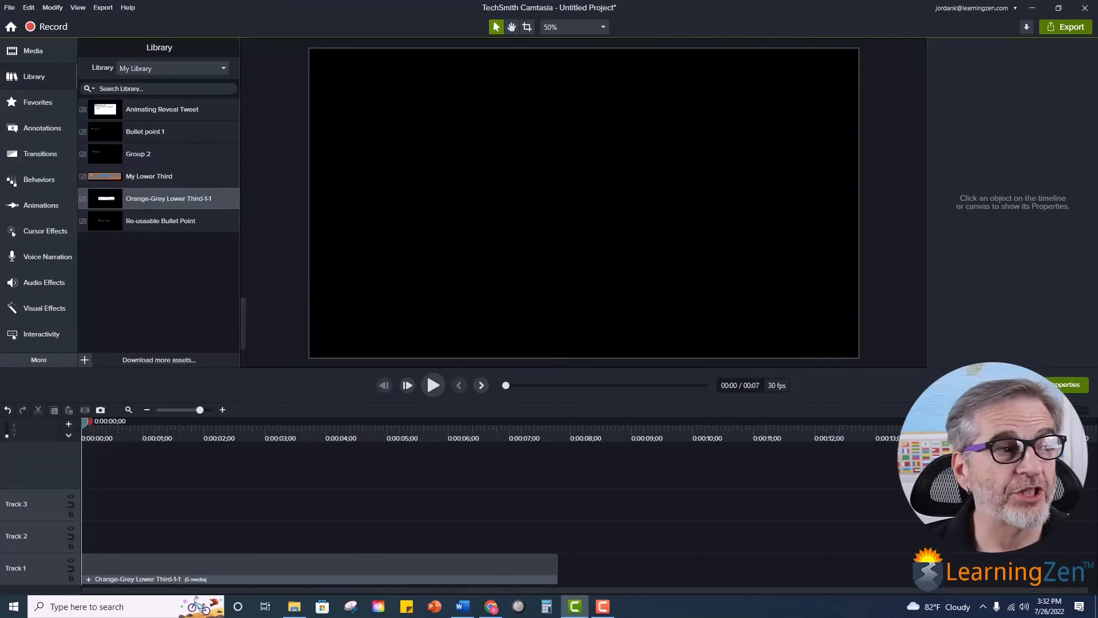
- Play back the Orange-Grey Lower Third-1-1 clip on Track 1 to examine its animation and layout
left_click(264, 569)
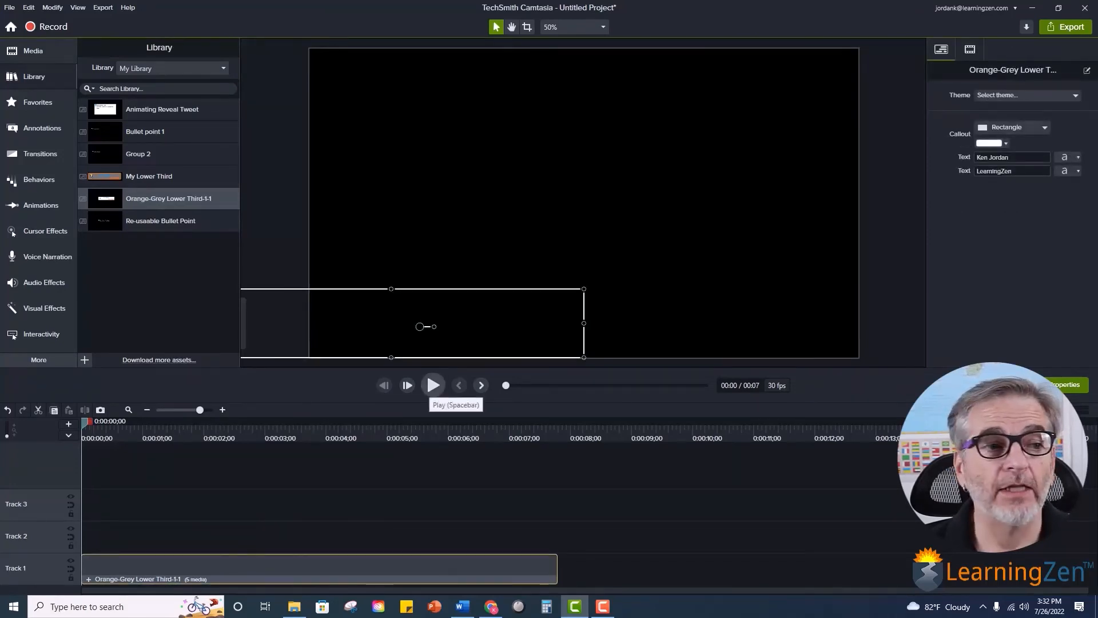
left_click(434, 385)
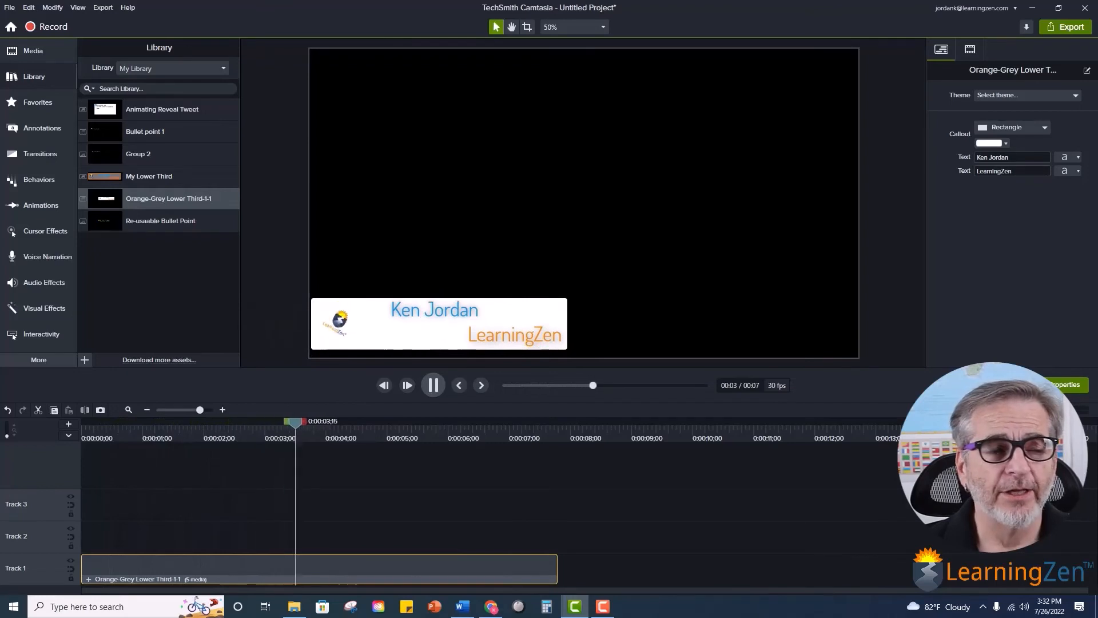
left_click(420, 326)
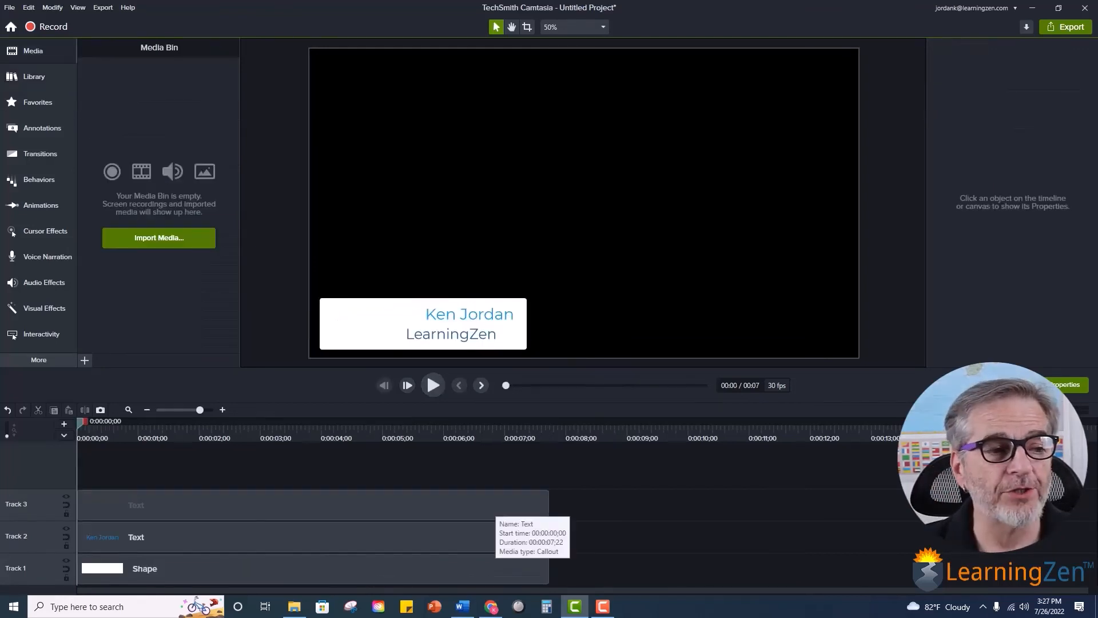
- Select the LearningZen text callout on Track 3
left_click(493, 503)
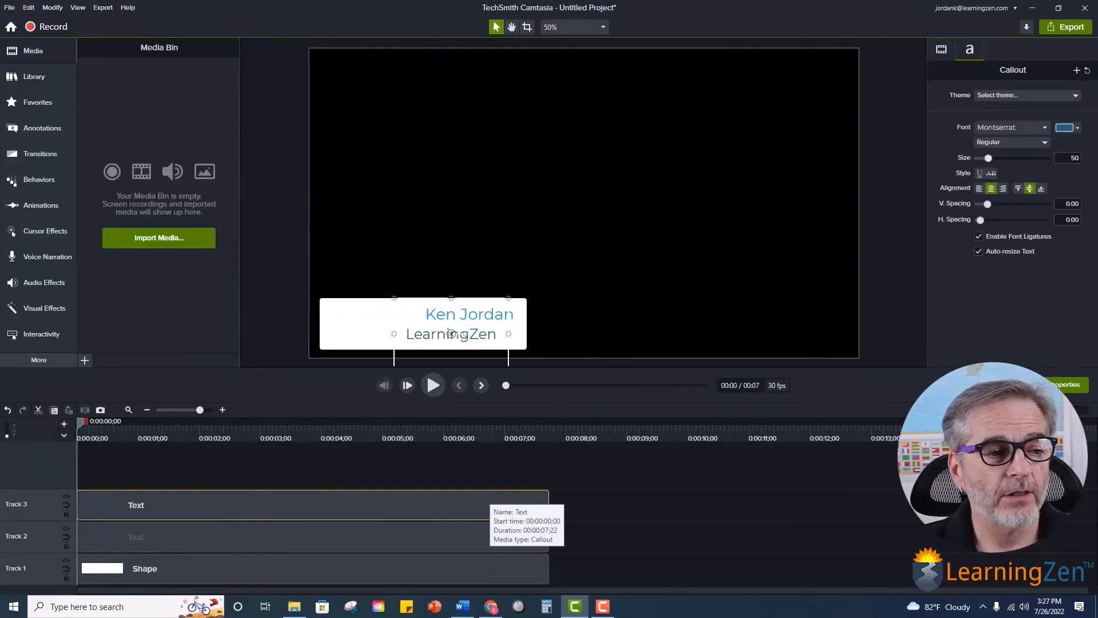